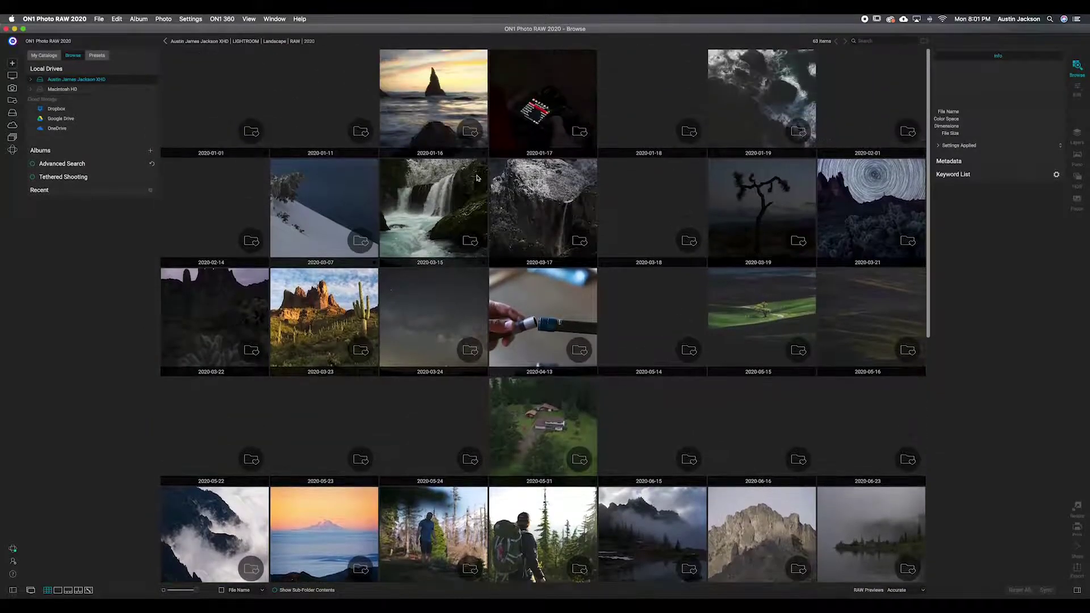
Step: Look inside the 2020-05-16 folder and return to the parent 2020 folder
{"action": "left_click", "coordinate": [887, 313]}
{"action": "double_click", "coordinate": [888, 314]}
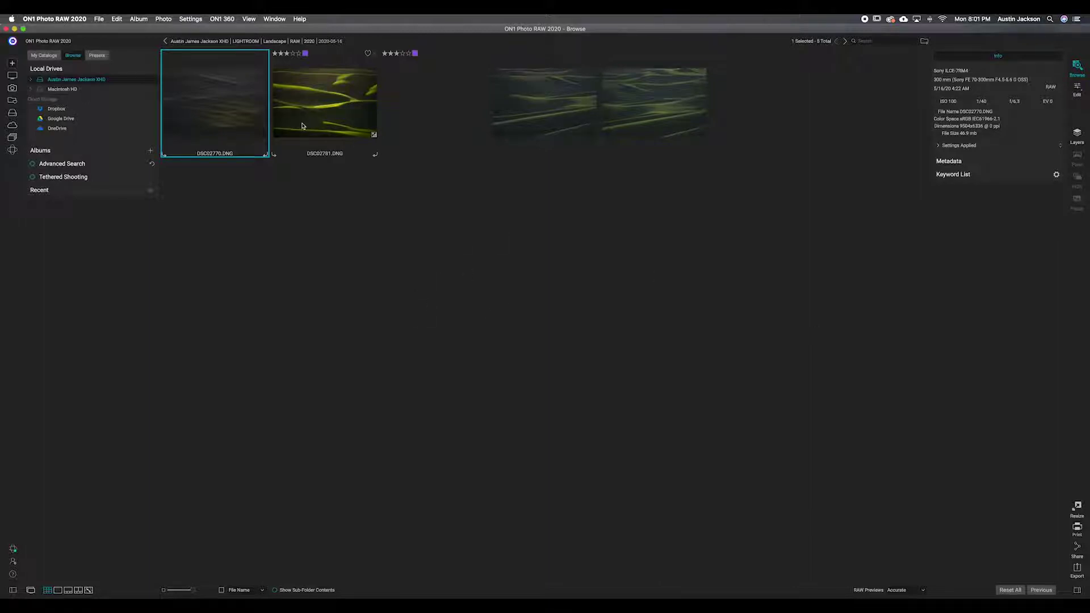
{"action": "left_click", "coordinate": [310, 42]}
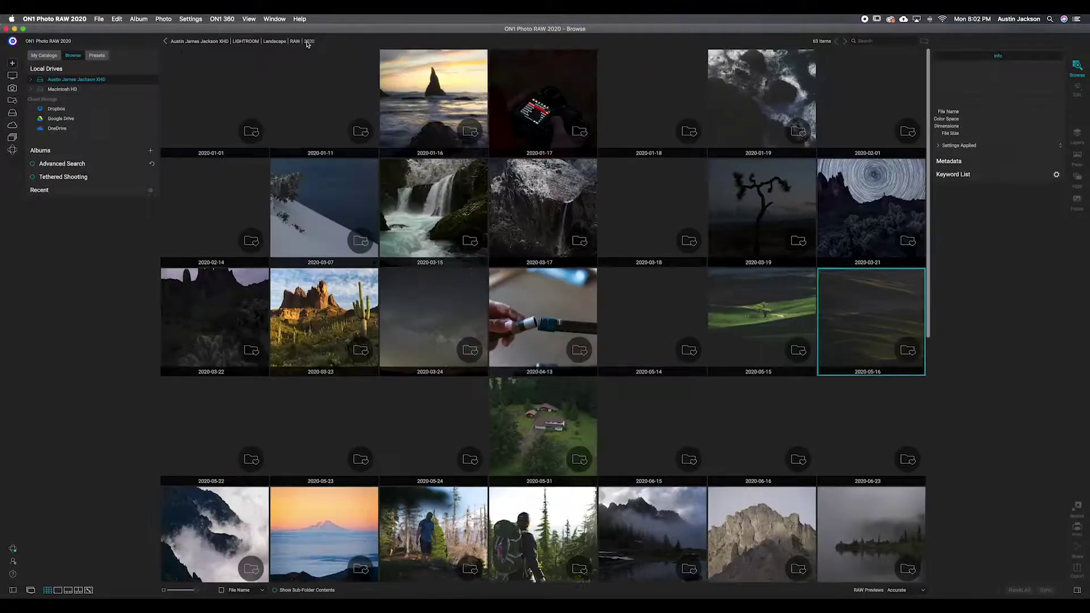
Step: Look over the dated photo subfolders and their thumbnails in the 2020 folder
{"action": "scroll", "coordinate": [434, 212], "scroll_direction": "down", "scroll_amount": 2}
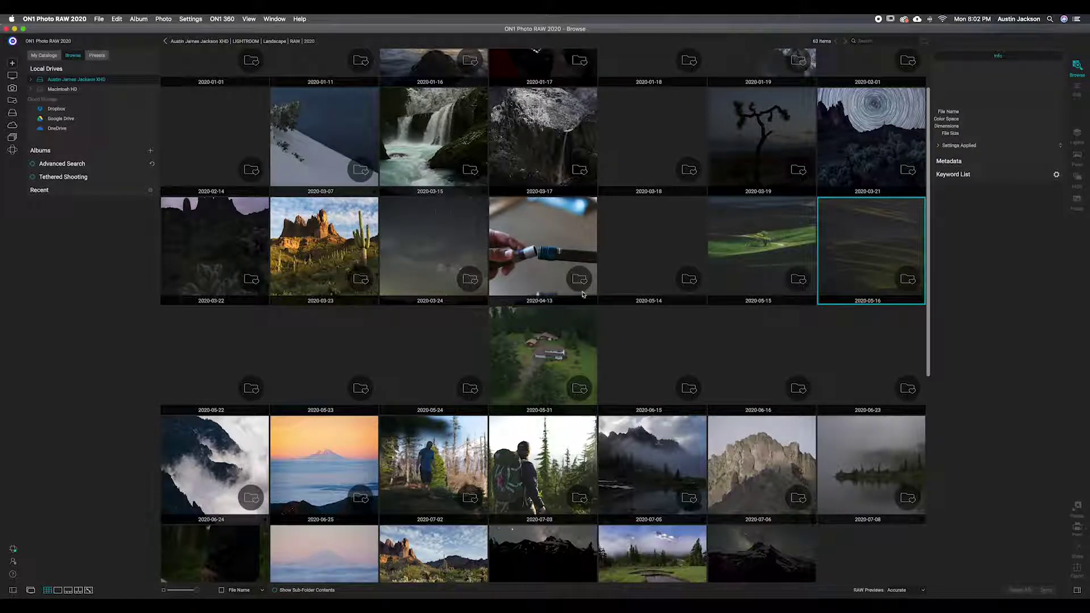
{"action": "scroll", "coordinate": [548, 291], "scroll_direction": "up", "scroll_amount": 2}
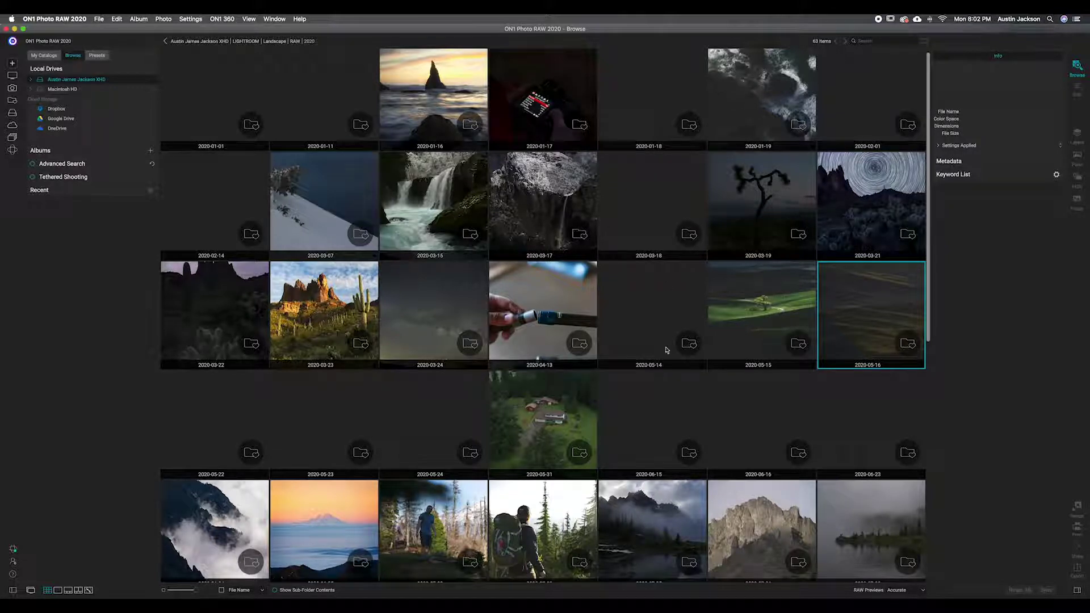
{"action": "scroll", "coordinate": [544, 464], "scroll_direction": "down", "scroll_amount": 1}
{"action": "scroll", "coordinate": [544, 464], "scroll_direction": "down", "scroll_amount": 3}
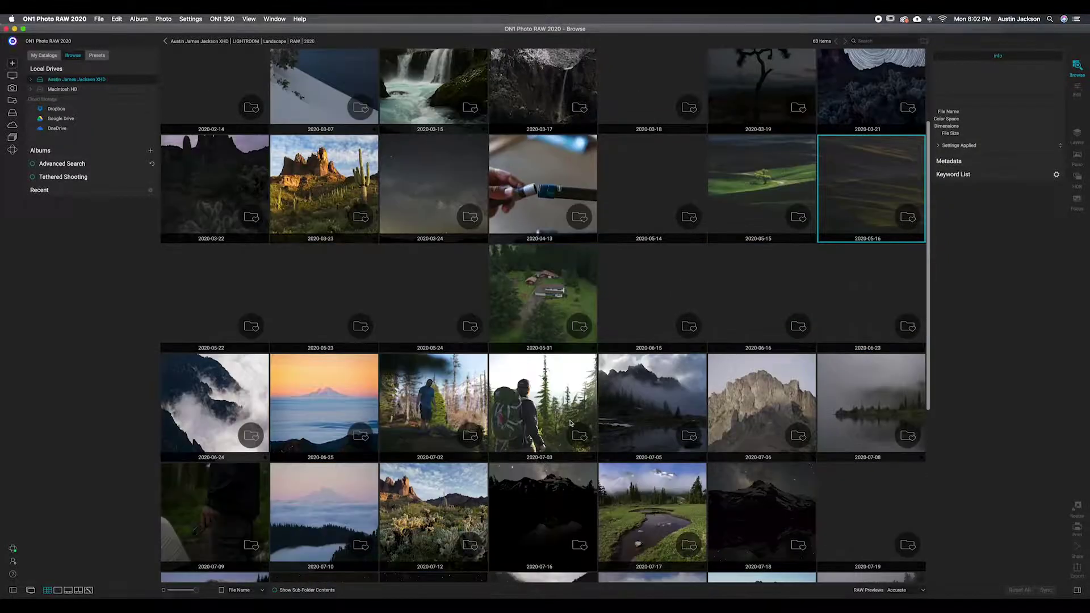
{"action": "scroll", "coordinate": [573, 420], "scroll_direction": "up", "scroll_amount": 5}
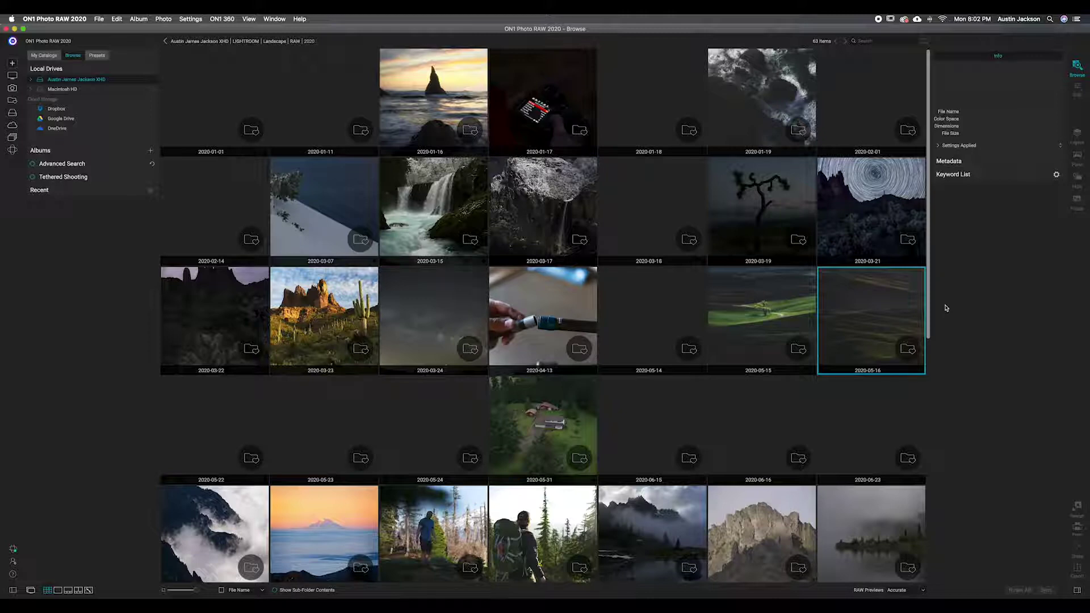
{"action": "scroll", "coordinate": [888, 309], "scroll_direction": "down", "scroll_amount": 3}
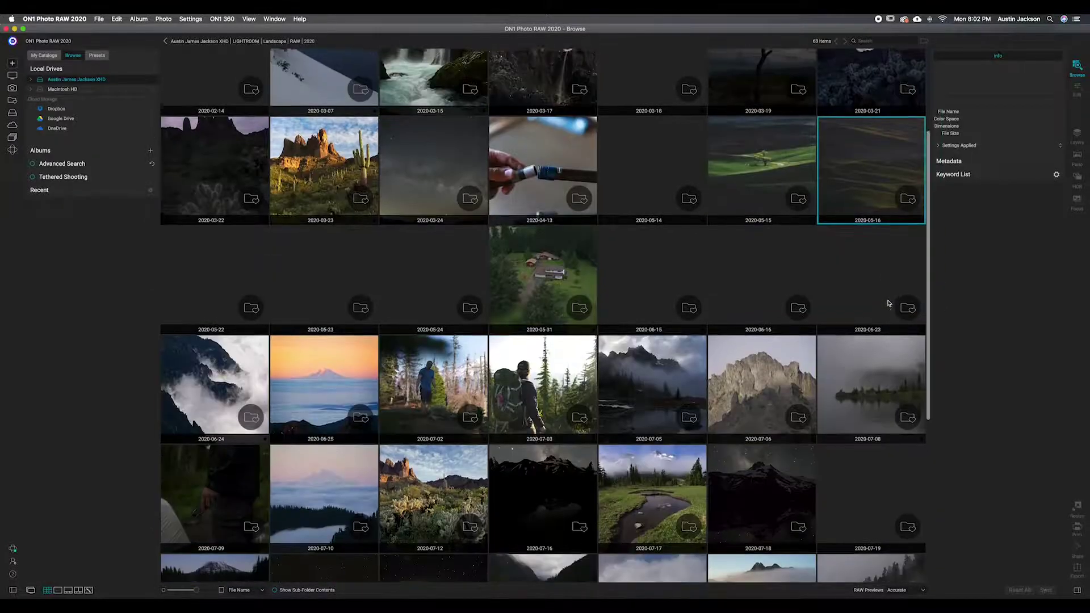
{"action": "scroll", "coordinate": [852, 264], "scroll_direction": "up", "scroll_amount": 1}
{"action": "scroll", "coordinate": [850, 261], "scroll_direction": "up", "scroll_amount": 1}
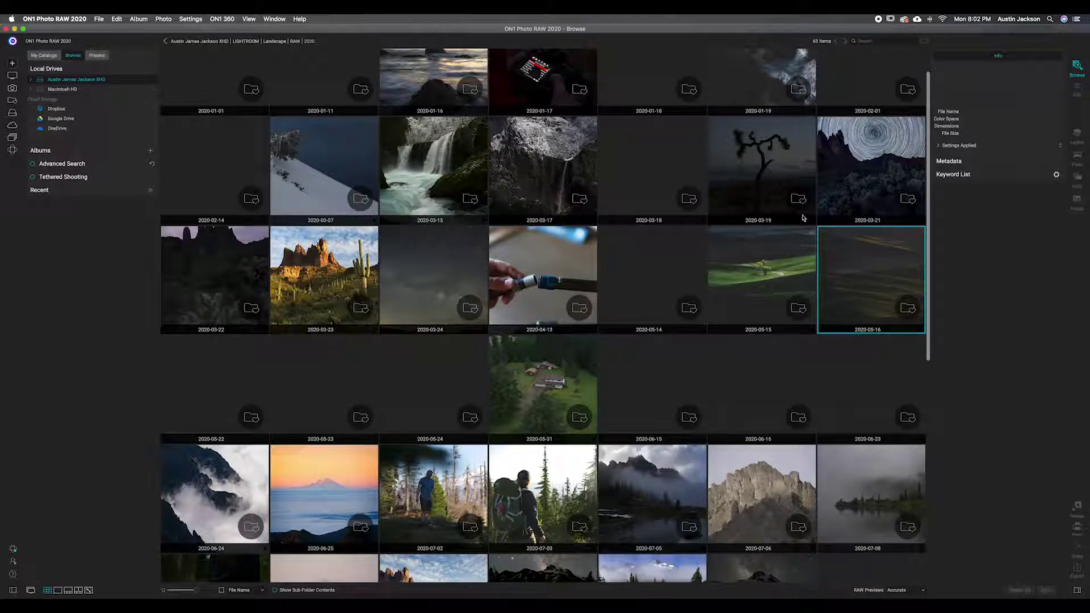
{"action": "scroll", "coordinate": [428, 264], "scroll_direction": "down", "scroll_amount": 3}
{"action": "scroll", "coordinate": [428, 264], "scroll_direction": "up", "scroll_amount": 4}
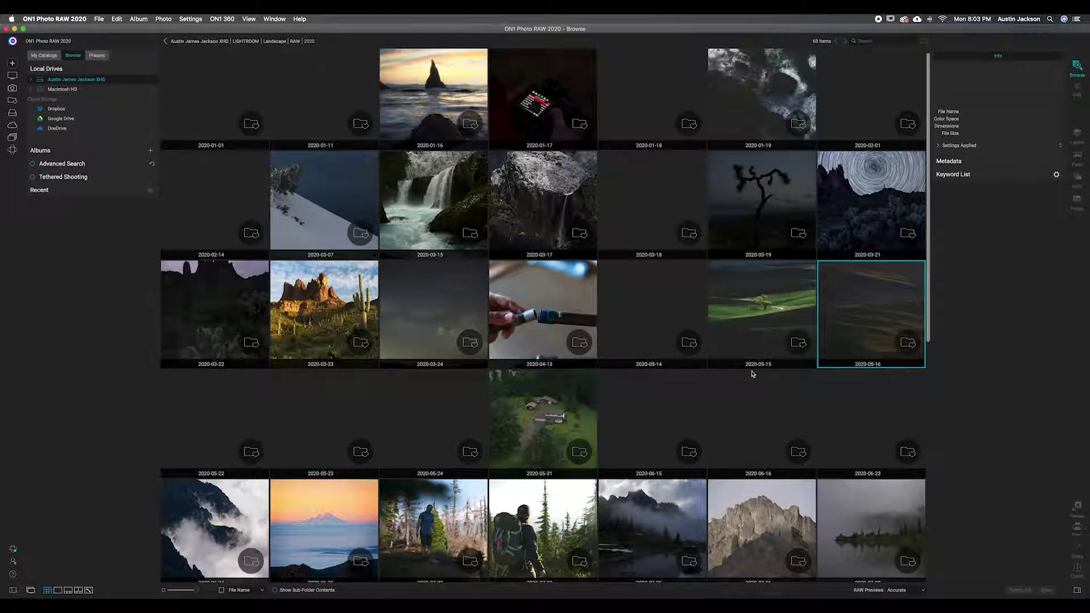
Step: Open the 2020-05-16 folder and bring up the green hills photo DSC02785.DNG for editing
{"action": "key", "text": "Return"}
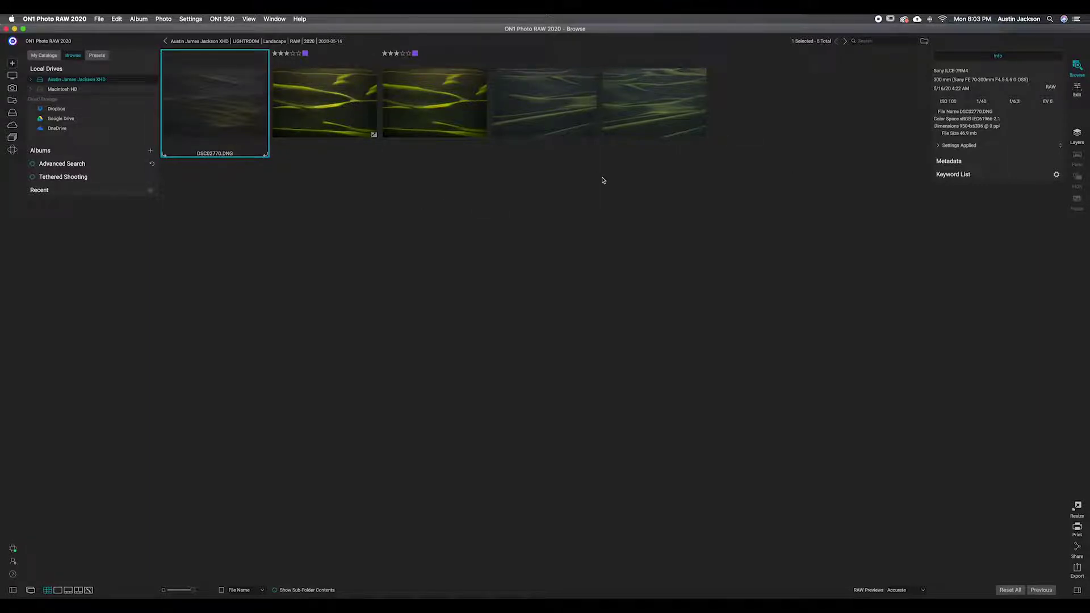
{"action": "mouse_move", "coordinate": [360, 156]}
{"action": "double_click", "coordinate": [631, 115]}
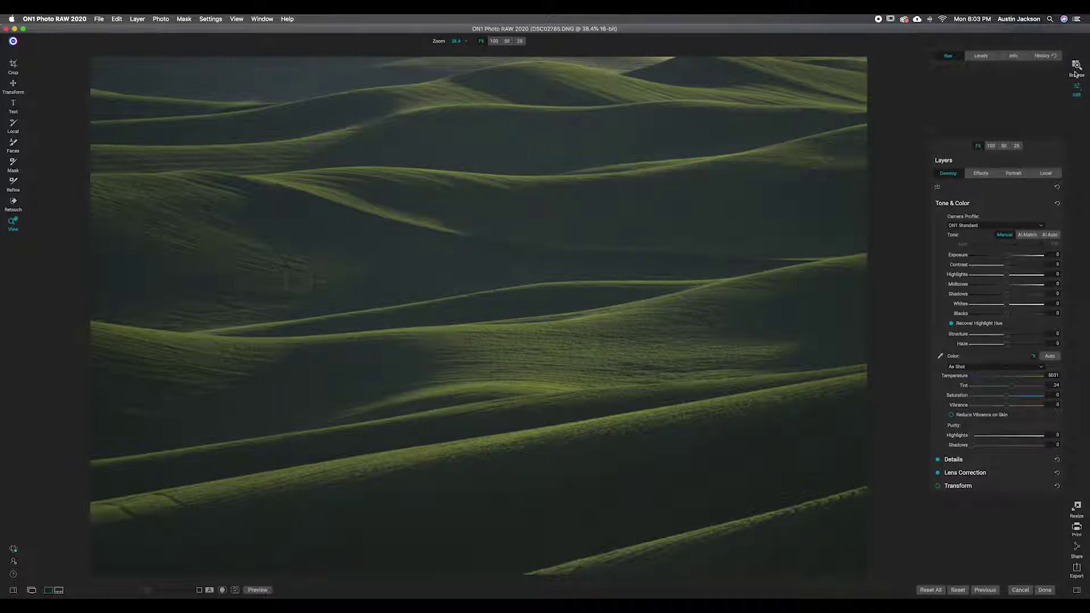
{"action": "left_click", "coordinate": [1077, 67]}
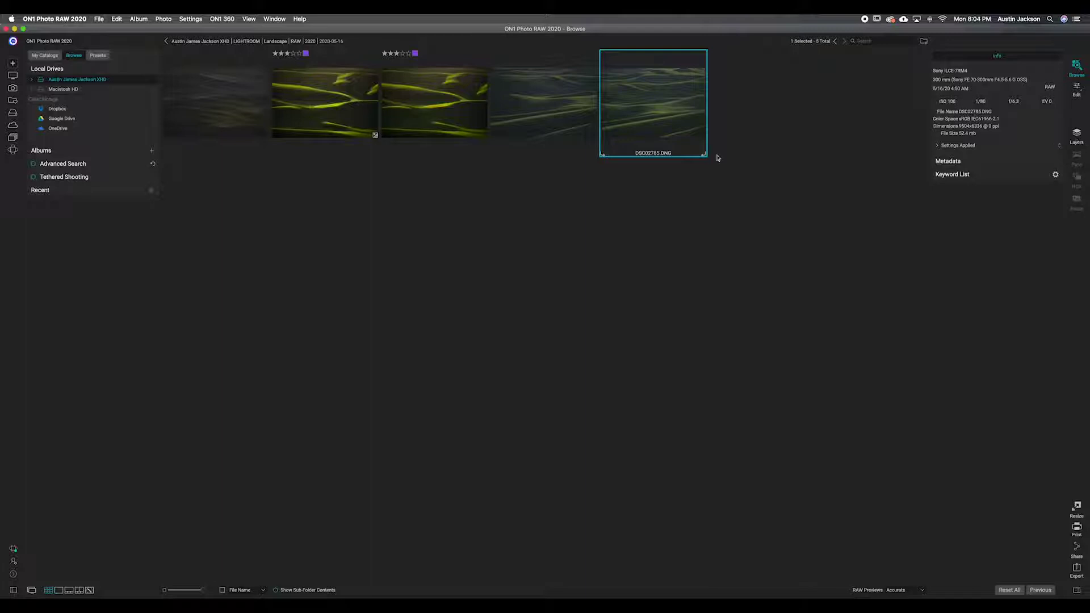
{"action": "double_click", "coordinate": [663, 112]}
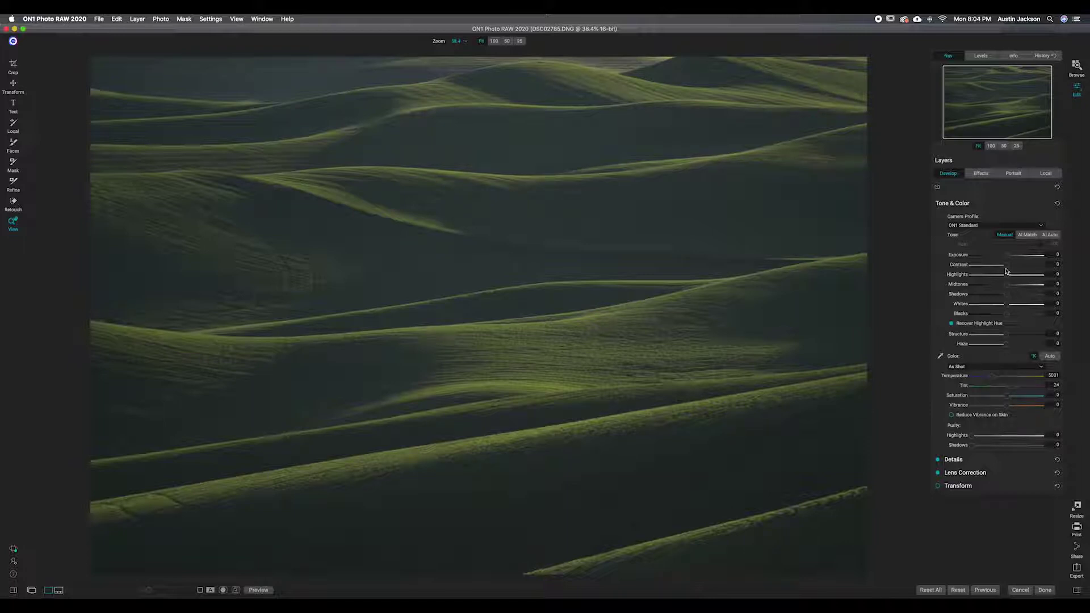
Step: Adjust the photo's tone: Contrast 35, Highlights -17, Midtones -40, Shadows 10 and Whites 12
{"action": "mouse_move", "coordinate": [1008, 270]}
{"action": "left_mouse_down"}
{"action": "mouse_move", "coordinate": [1019, 268]}
{"action": "mouse_move", "coordinate": [999, 278]}
{"action": "left_mouse_up"}
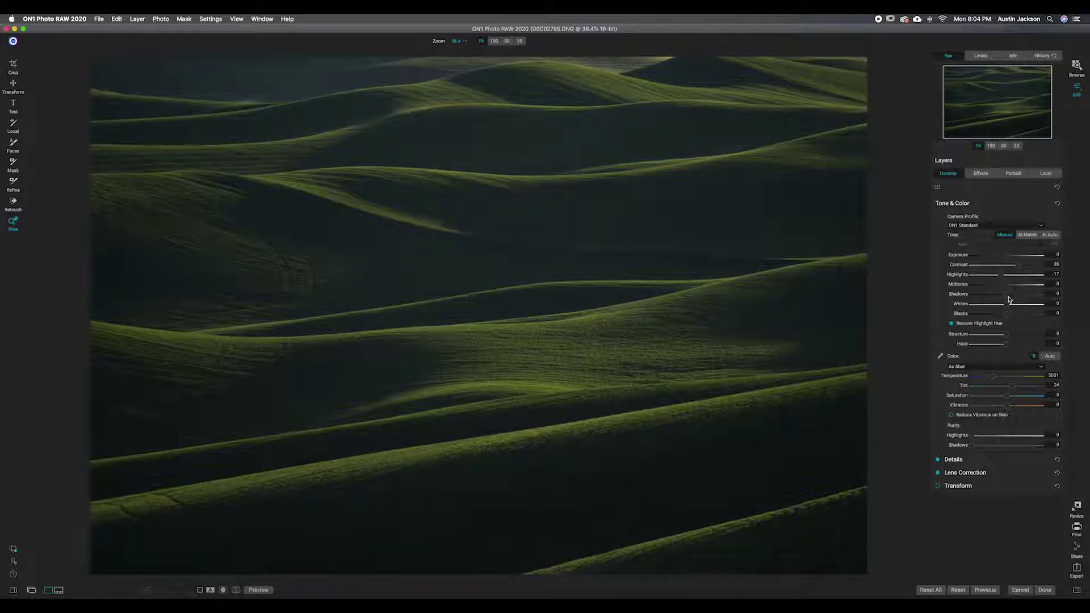
{"action": "mouse_move", "coordinate": [1008, 298]}
{"action": "left_mouse_down"}
{"action": "mouse_move", "coordinate": [1034, 297]}
{"action": "mouse_move", "coordinate": [1007, 300]}
{"action": "mouse_move", "coordinate": [1008, 289]}
{"action": "left_mouse_up"}
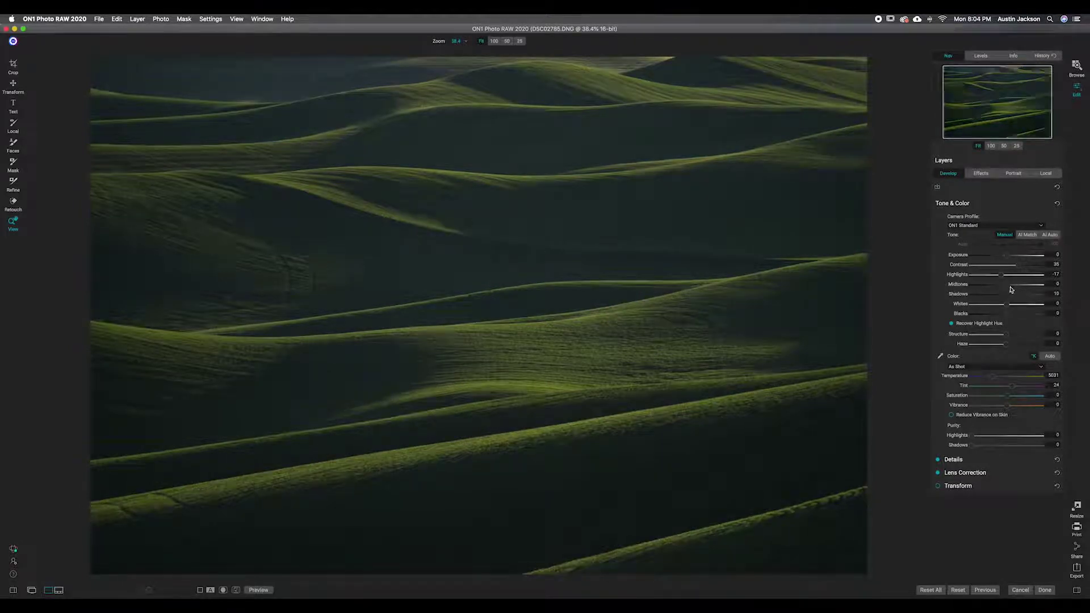
{"action": "mouse_move", "coordinate": [1012, 289]}
{"action": "left_mouse_down"}
{"action": "mouse_move", "coordinate": [990, 288]}
{"action": "mouse_move", "coordinate": [1014, 307]}
{"action": "left_mouse_up"}
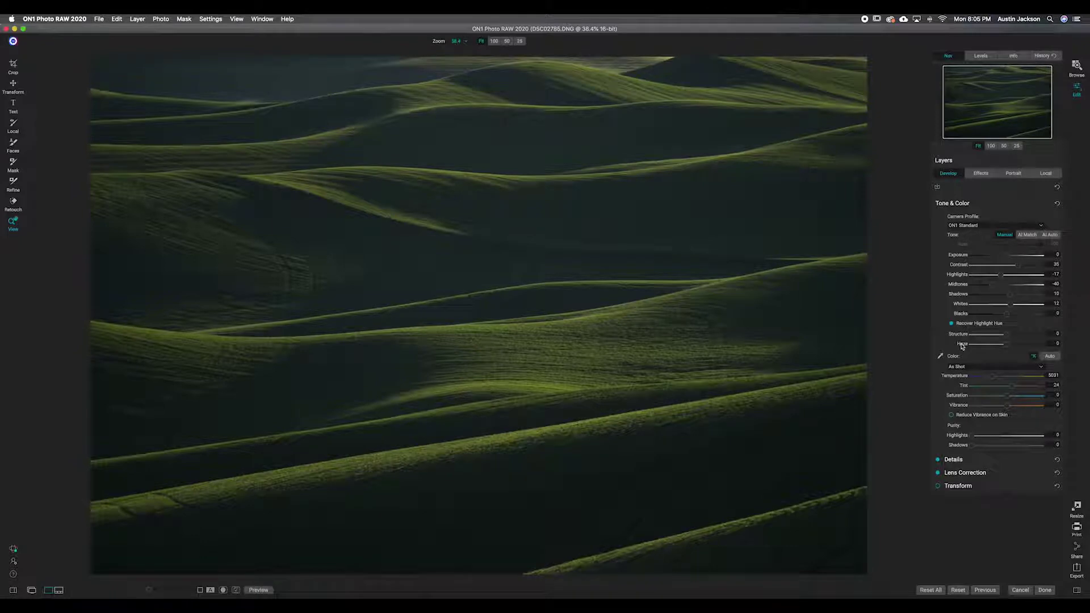
Step: Set Structure to 6, Haze to 5, Temperature to 5925, Tint to 36, Saturation to 7 and Vibrance to 28
{"action": "left_click_drag", "start_coordinate": [1007, 335], "coordinate": [1007, 346]}
{"action": "left_click_drag", "start_coordinate": [995, 381], "coordinate": [996, 381]}
{"action": "mouse_move", "coordinate": [1011, 389]}
{"action": "left_mouse_down"}
{"action": "mouse_move", "coordinate": [1021, 411]}
{"action": "mouse_move", "coordinate": [1012, 405]}
{"action": "left_mouse_up"}
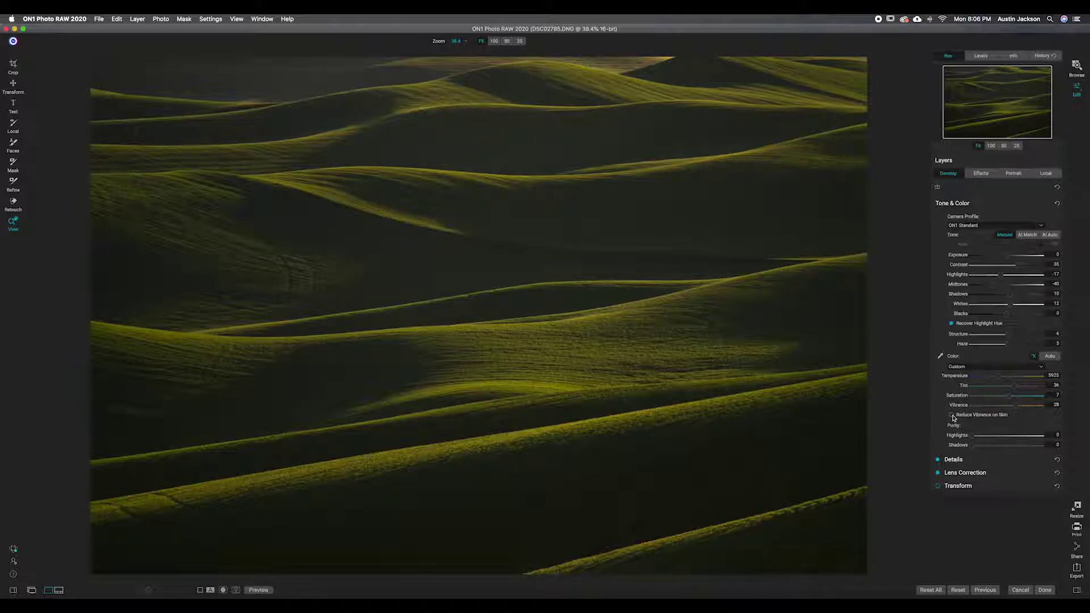
Step: Try out a very strong Purity Highlights amount and reset it to 0
{"action": "left_click", "coordinate": [972, 439]}
{"action": "left_click_drag", "start_coordinate": [1034, 442], "coordinate": [918, 431]}
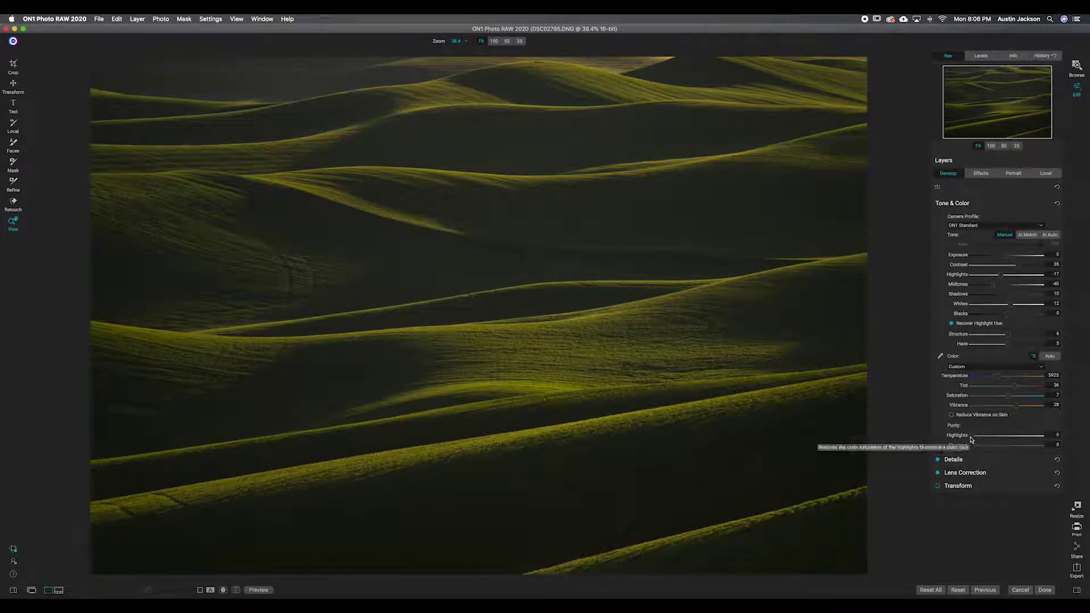
{"action": "left_click_drag", "start_coordinate": [970, 439], "coordinate": [1041, 439]}
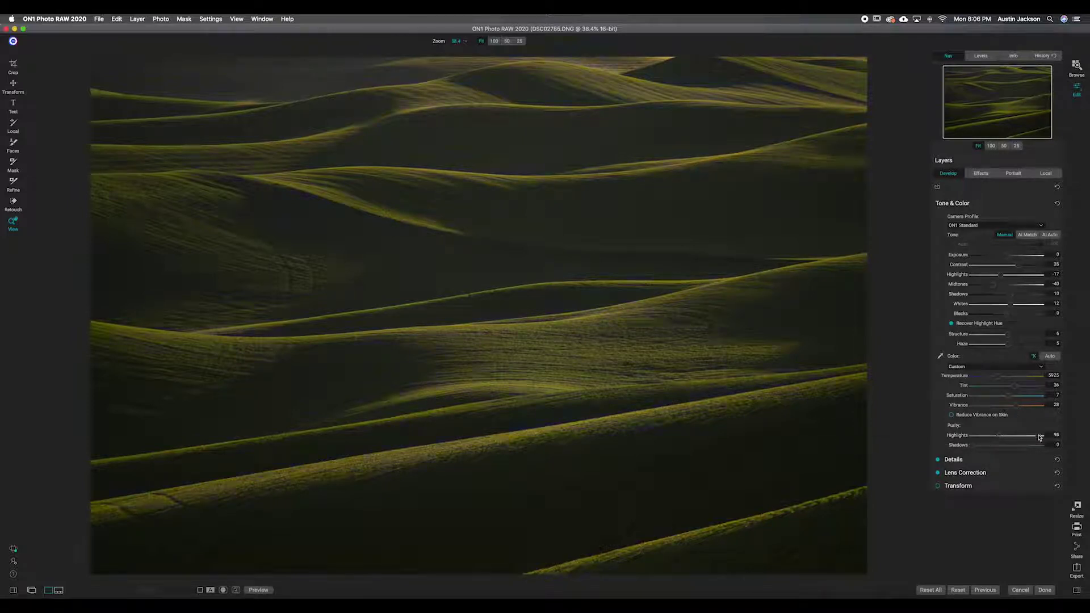
{"action": "double_click", "coordinate": [946, 439]}
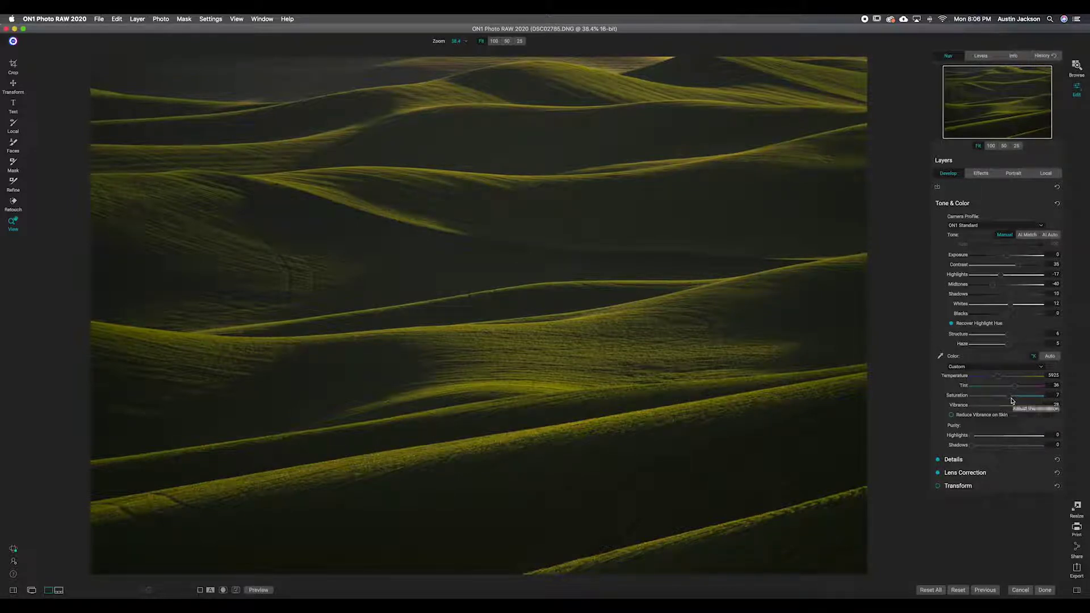
Step: Set the color Purity to 8 for Highlights and 18 for Shadows
{"action": "mouse_move", "coordinate": [977, 436]}
{"action": "left_mouse_down"}
{"action": "mouse_move", "coordinate": [1011, 439]}
{"action": "mouse_move", "coordinate": [978, 440]}
{"action": "left_mouse_up"}
{"action": "mouse_move", "coordinate": [987, 451]}
{"action": "left_mouse_down"}
{"action": "mouse_move", "coordinate": [1048, 451]}
{"action": "mouse_move", "coordinate": [984, 451]}
{"action": "left_mouse_up"}
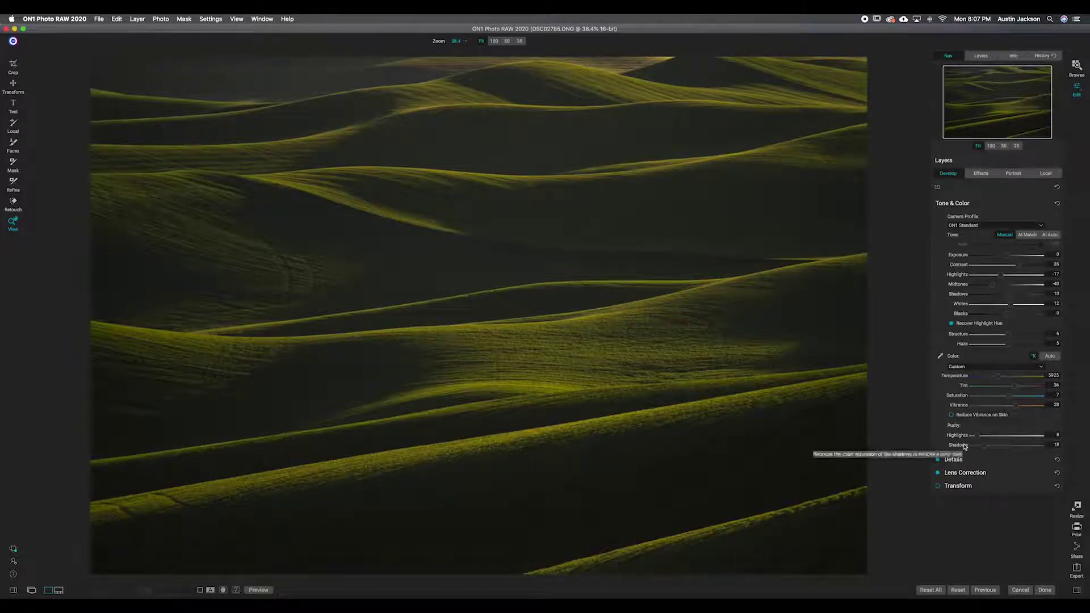
Step: In the Details settings, set the sharpening Threshold to 1, checking the edge mask, and the sharpening Amount to 43
{"action": "left_click", "coordinate": [986, 462]}
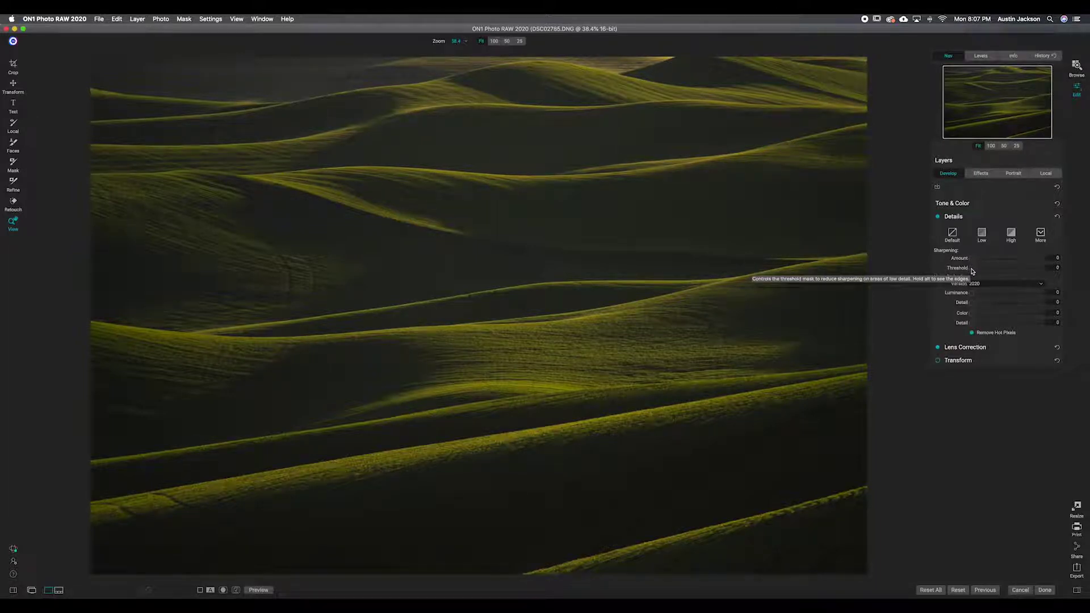
{"action": "left_click_drag", "start_coordinate": [972, 271], "coordinate": [976, 271]}
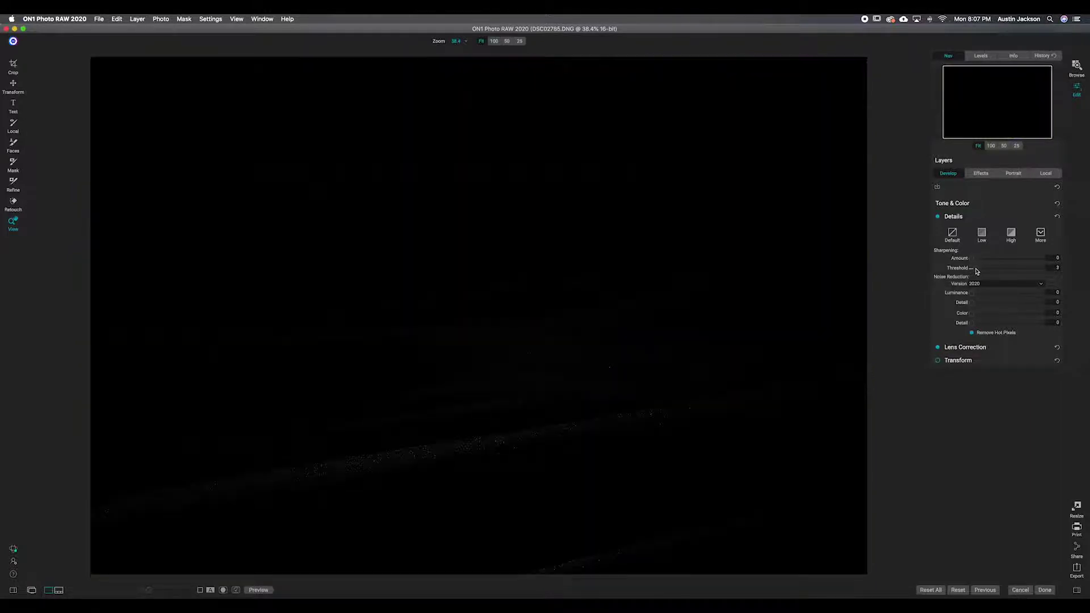
{"action": "left_click_drag", "start_coordinate": [977, 272], "coordinate": [971, 273]}
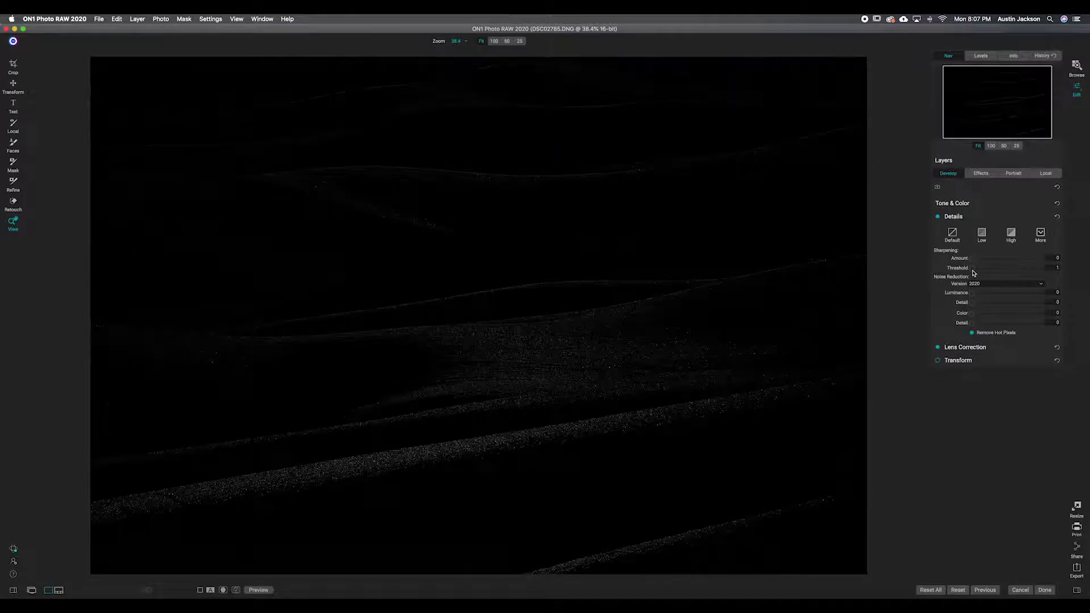
{"action": "left_click_drag", "start_coordinate": [973, 273], "coordinate": [1001, 262]}
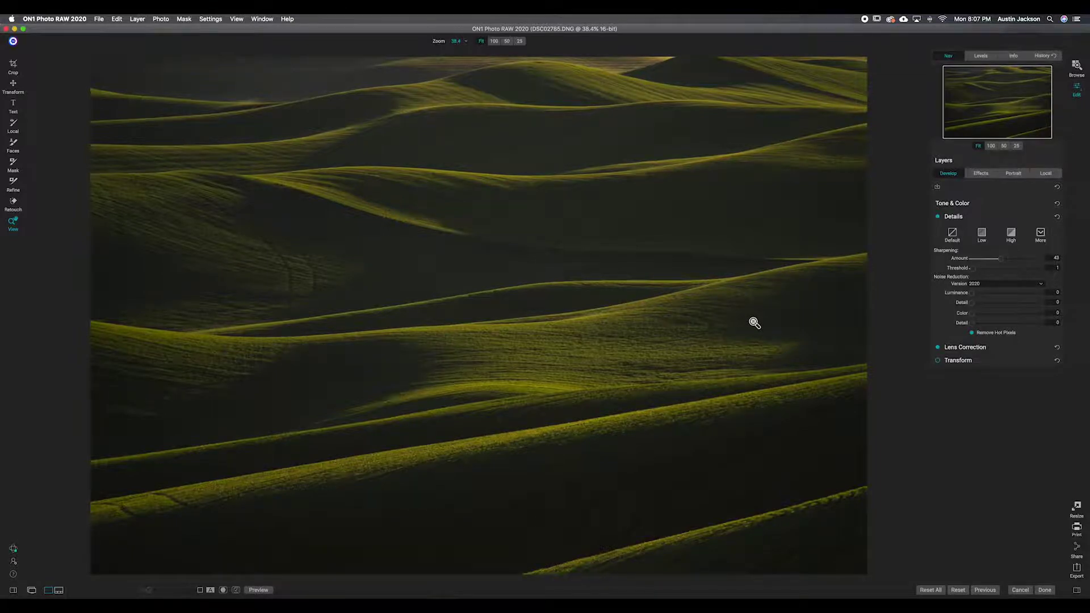
Step: Compare the photo at 100% zoom with the Details adjustments switched off and on
{"action": "key", "text": "super+equal"}
{"action": "key", "text": "super+equal"}
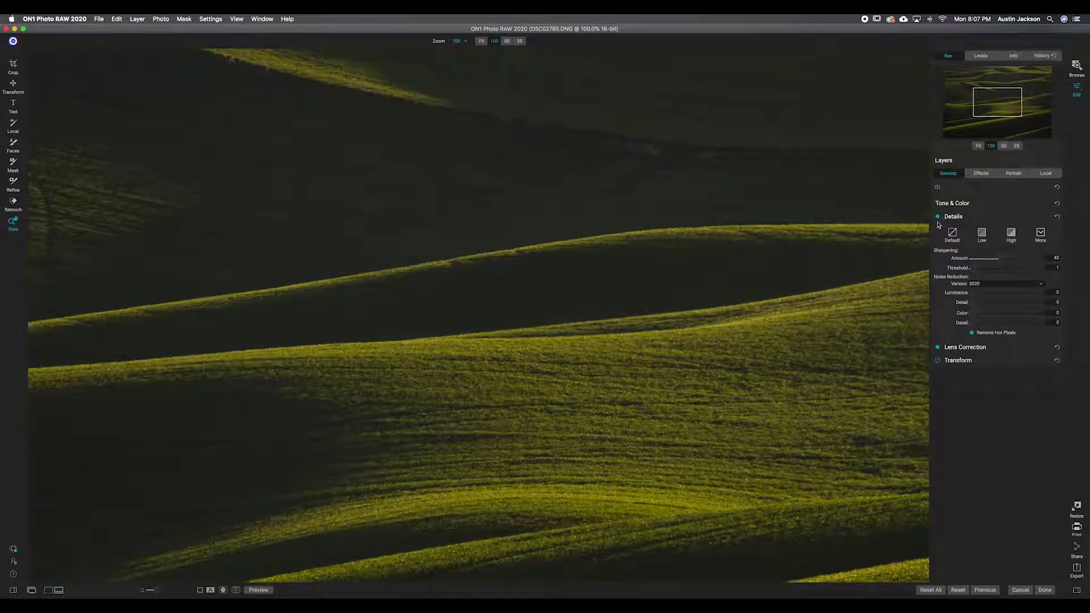
{"action": "left_click", "coordinate": [939, 217]}
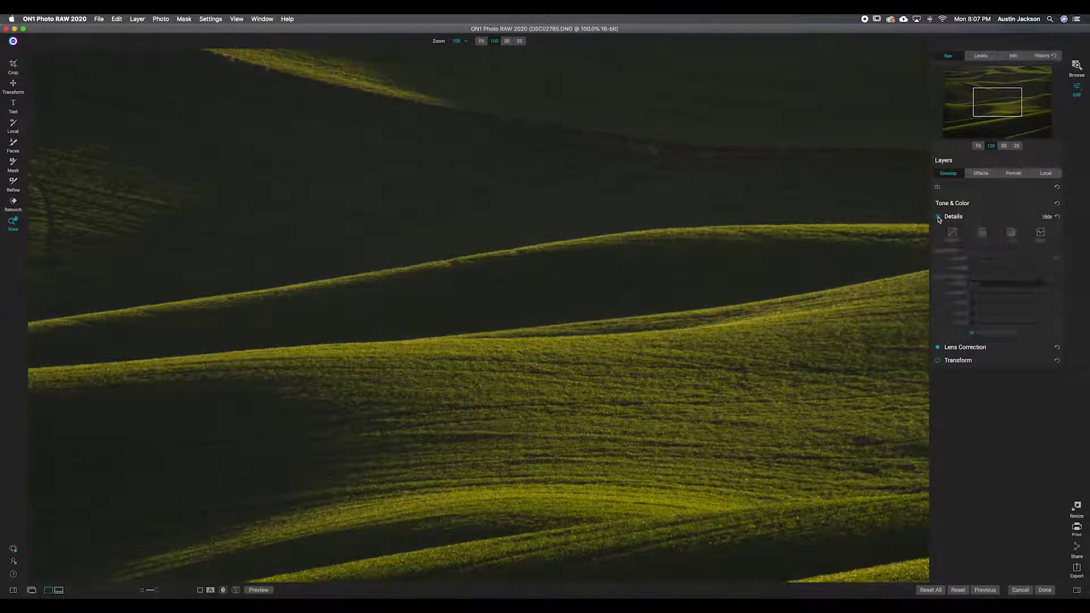
{"action": "left_click", "coordinate": [939, 217]}
{"action": "left_click", "coordinate": [939, 218]}
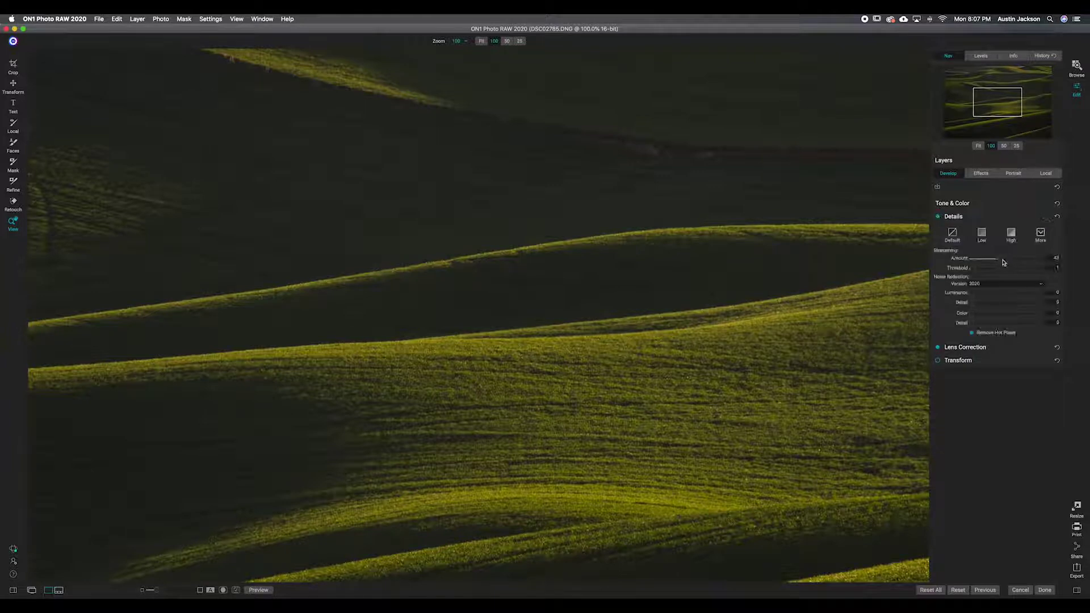
Step: Try a stronger sharpening amount and the Low and High Details presets, and undo the changes
{"action": "left_click", "coordinate": [1033, 260]}
{"action": "double_click", "coordinate": [1034, 261]}
{"action": "left_click", "coordinate": [979, 235]}
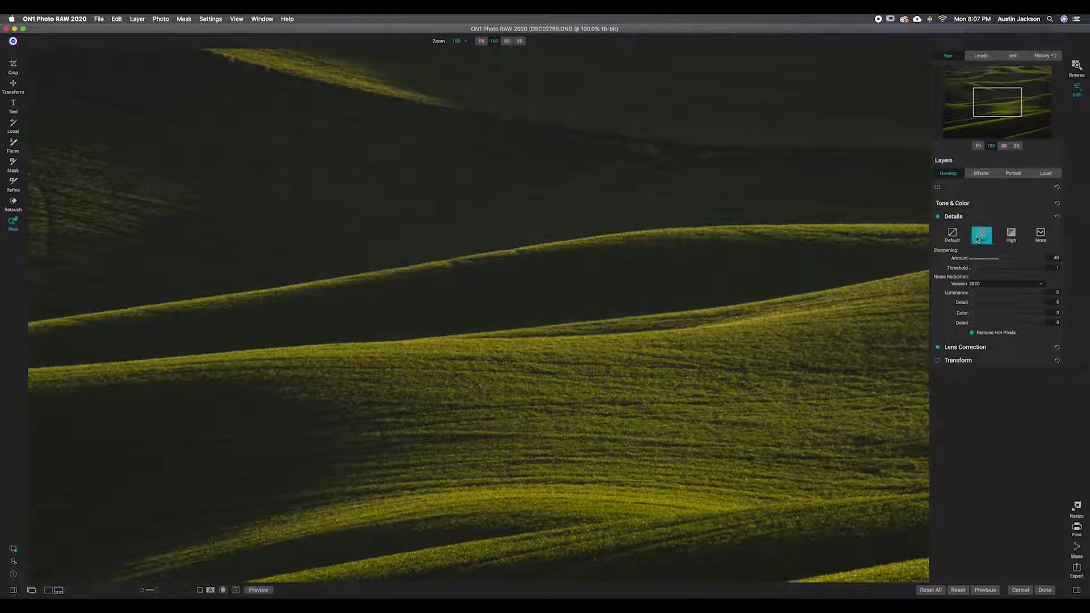
{"action": "left_click", "coordinate": [1011, 238]}
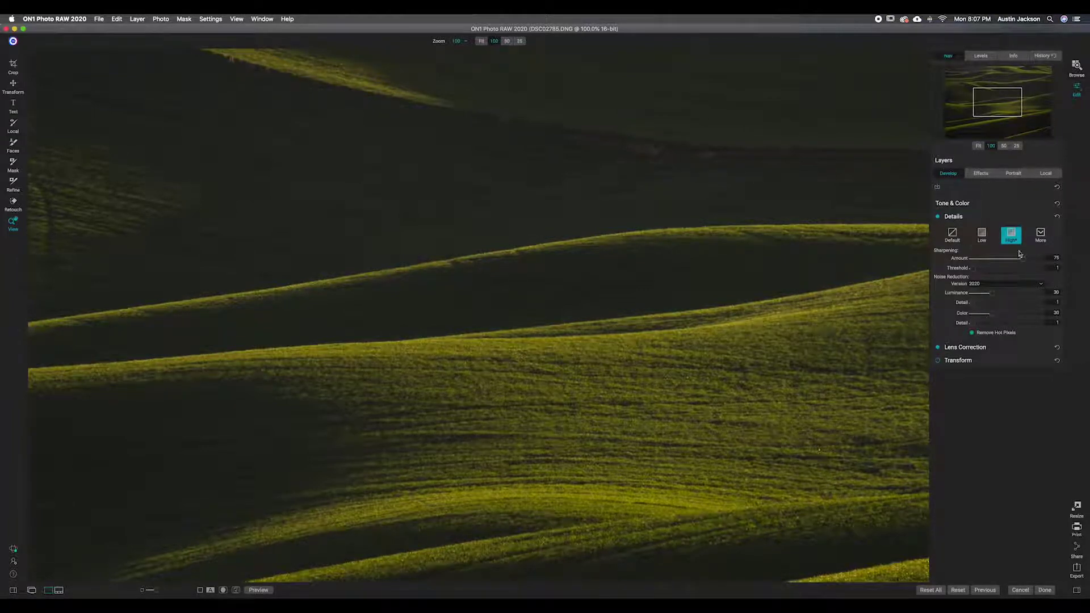
{"action": "key", "text": "super+z"}
{"action": "key", "text": "super+z"}
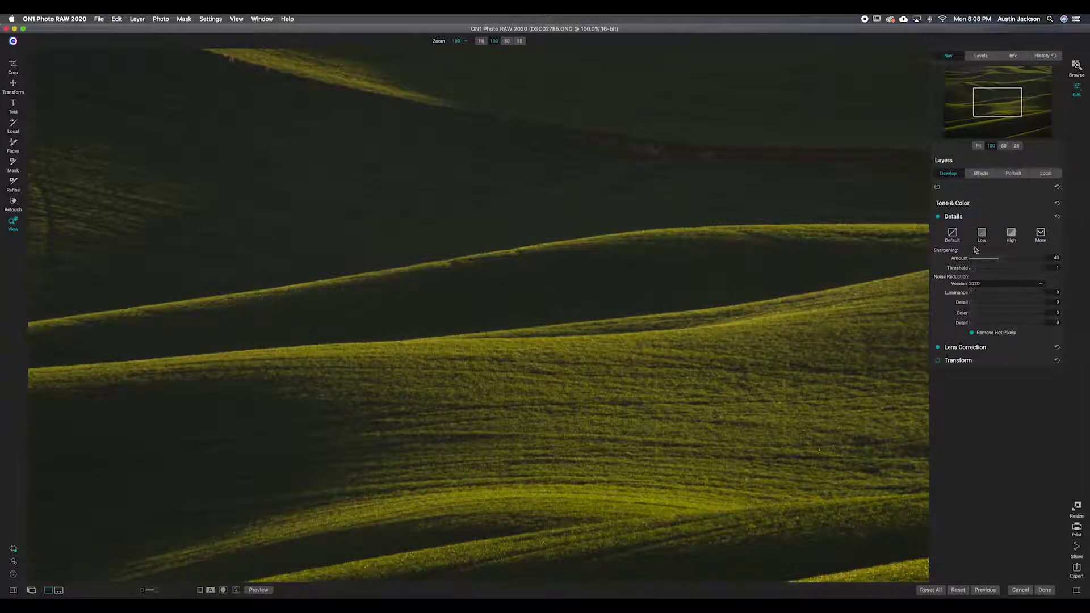
Step: Check the additional Details styles, try the High preset once more and undo it
{"action": "left_click", "coordinate": [1042, 235]}
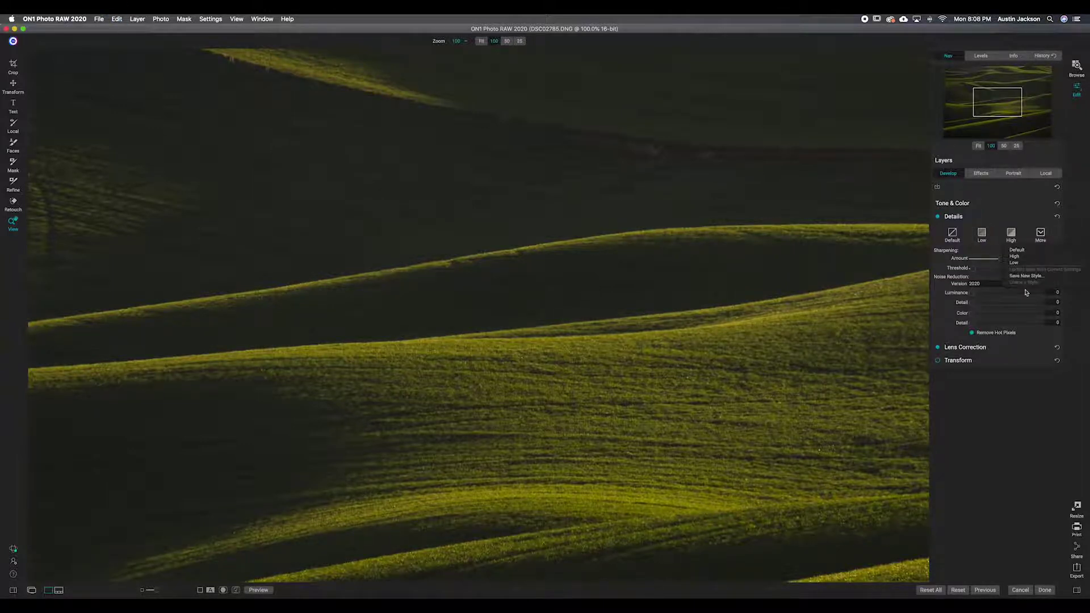
{"action": "left_click", "coordinate": [1012, 240]}
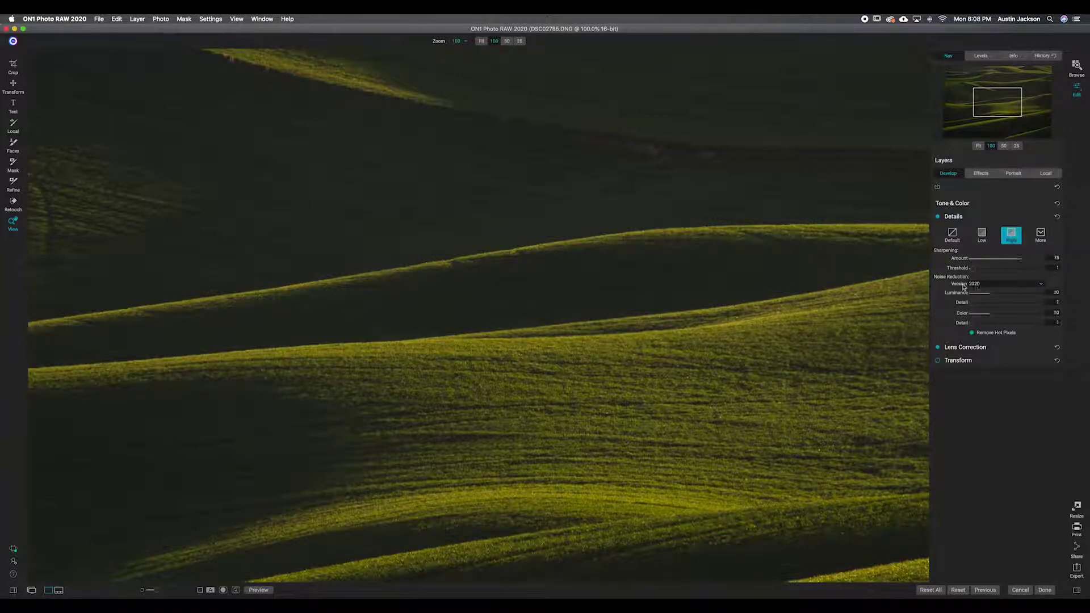
{"action": "key", "text": "super+z"}
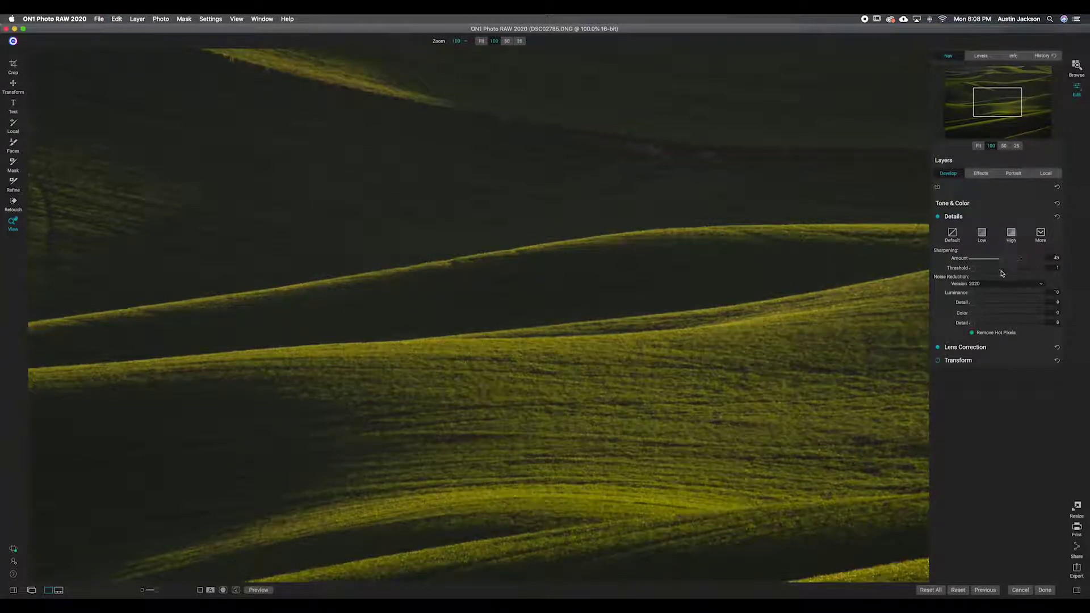
{"action": "key", "text": "super+equal"}
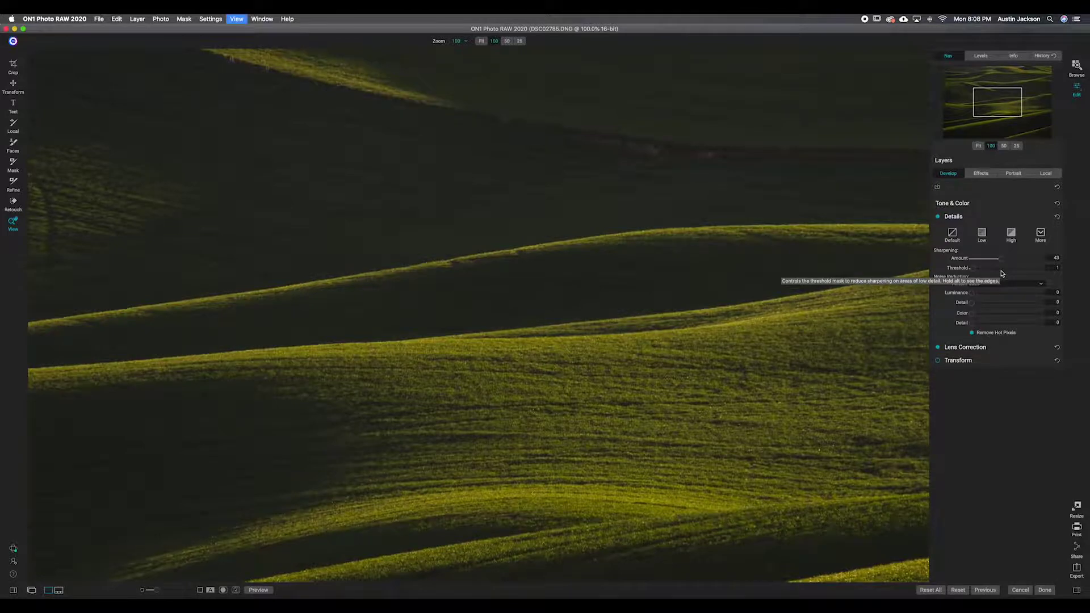
Step: Zoom the photo out to 25% and review the Lens Correction settings, including the lens list and the manual options
{"action": "key", "text": "super+minus"}
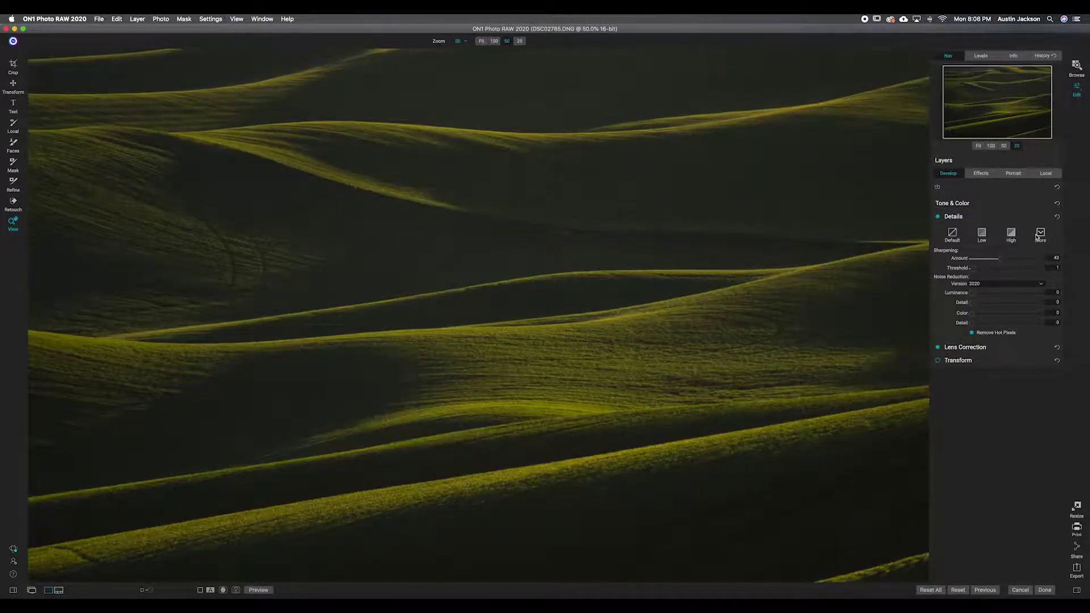
{"action": "key", "text": "super+minus"}
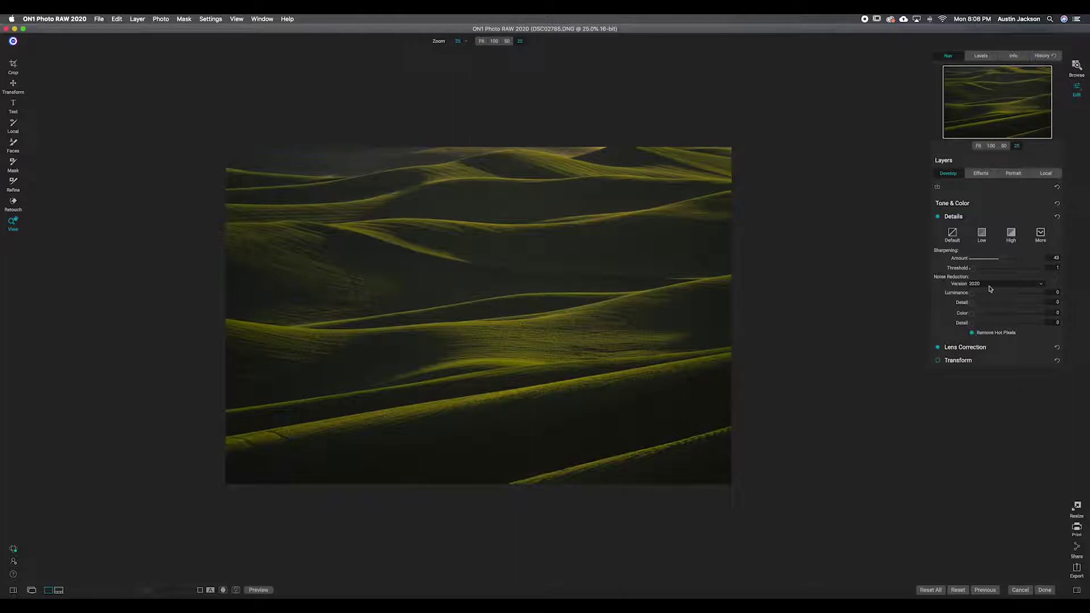
{"action": "left_click", "coordinate": [961, 219]}
{"action": "left_click", "coordinate": [972, 232]}
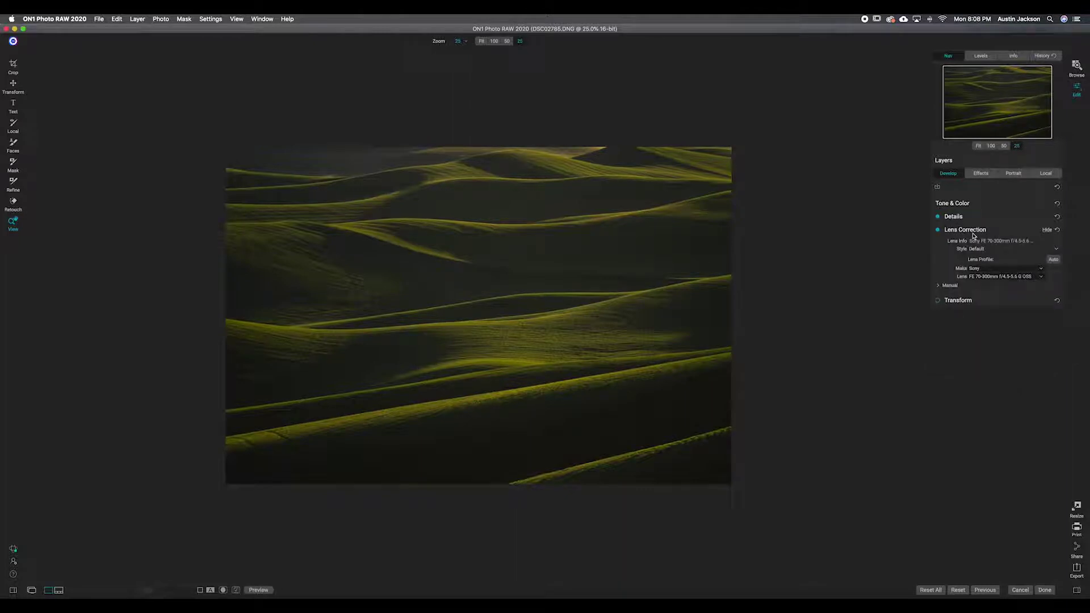
{"action": "left_click", "coordinate": [1000, 277]}
{"action": "left_click", "coordinate": [902, 288]}
{"action": "left_click", "coordinate": [938, 286]}
{"action": "left_click", "coordinate": [938, 286]}
{"action": "left_click", "coordinate": [975, 232]}
Step: Try a strong negative Vertical correction in the Transform settings, then reset it and switch Transform off
{"action": "left_click", "coordinate": [973, 244]}
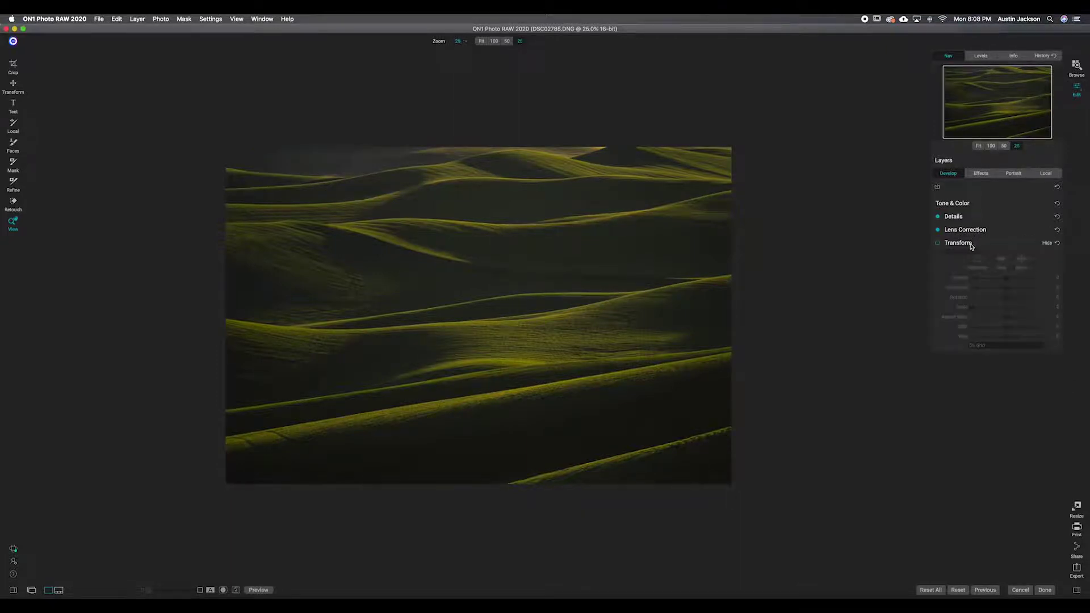
{"action": "left_click", "coordinate": [938, 244]}
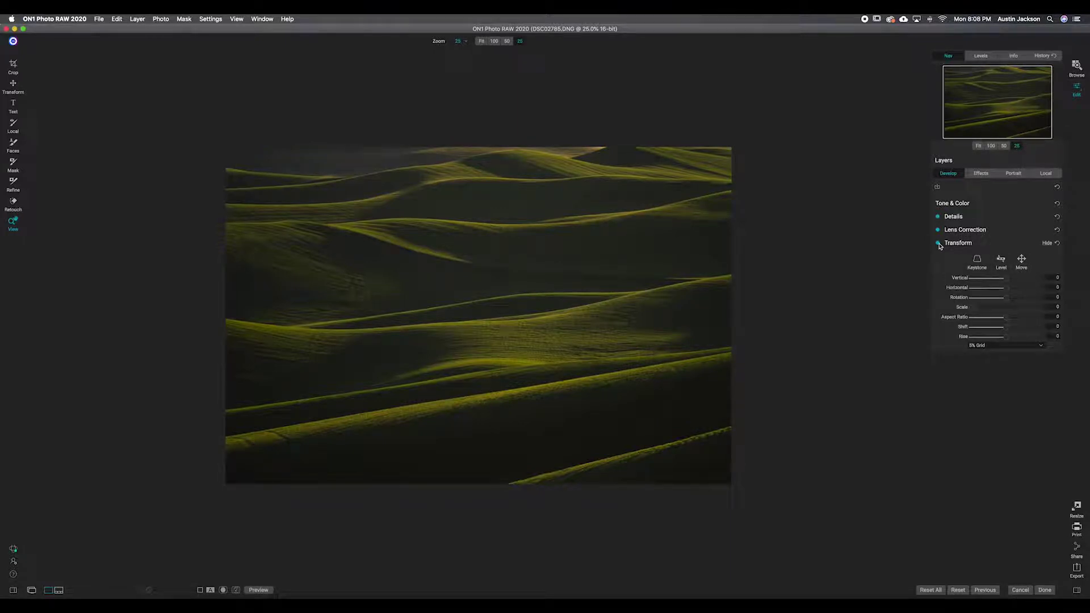
{"action": "left_click_drag", "start_coordinate": [1008, 282], "coordinate": [983, 281]}
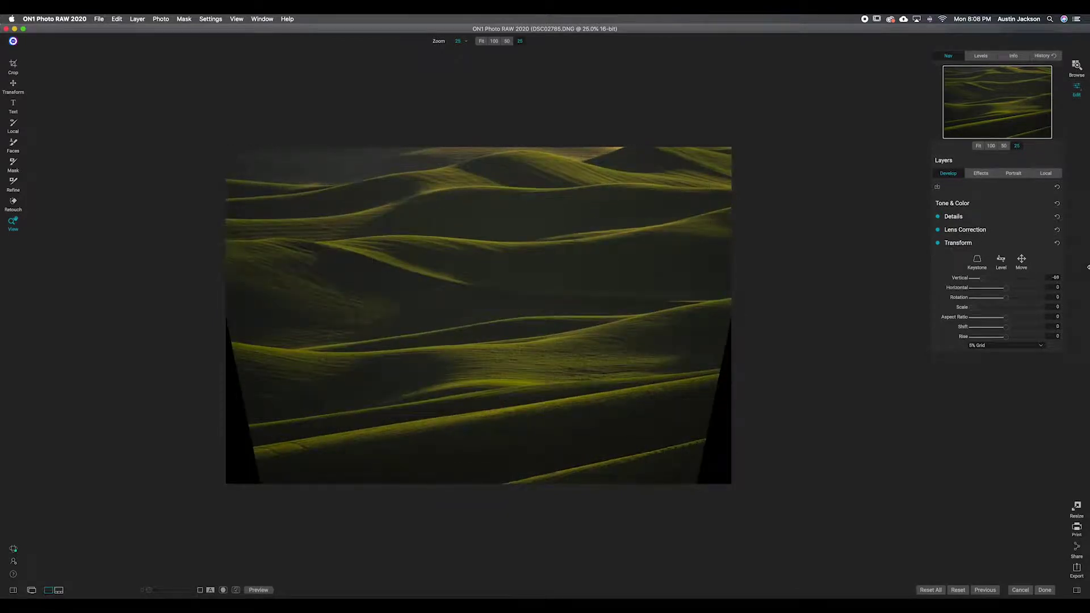
{"action": "double_click", "coordinate": [1011, 277]}
{"action": "left_click", "coordinate": [938, 242]}
{"action": "left_click", "coordinate": [979, 244]}
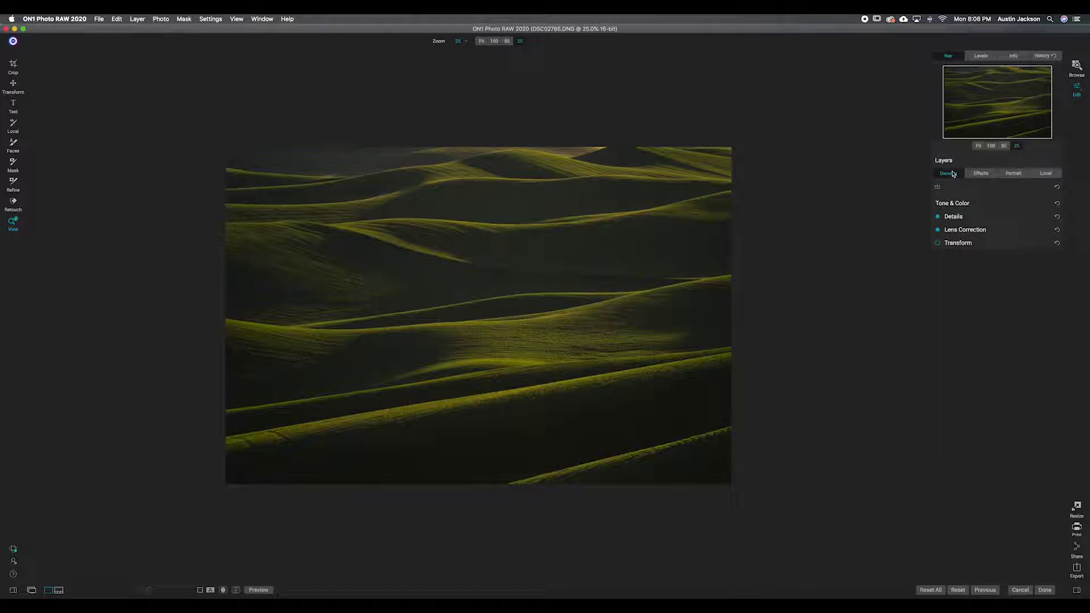
Step: Try painting a local adjustment with Exposure -1 and an enlarged brush over the photo's lower foreground, and undo the stroke
{"action": "left_click", "coordinate": [1044, 173]}
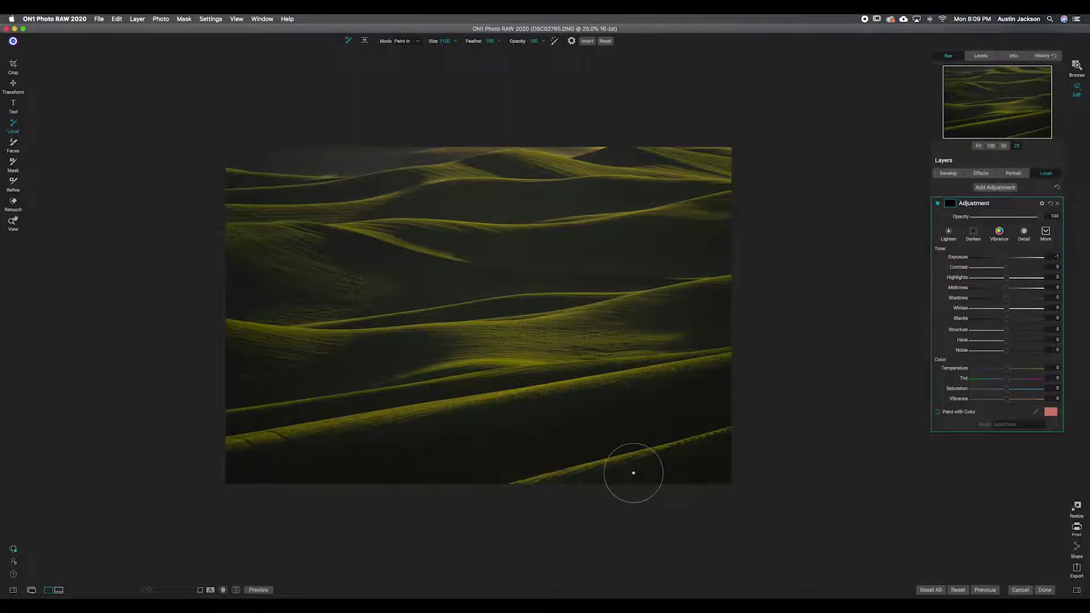
{"action": "key", "text": "bracketright"}
{"action": "key", "text": "bracketright"}
{"action": "key", "text": "bracketright"}
{"action": "key", "text": "bracketright"}
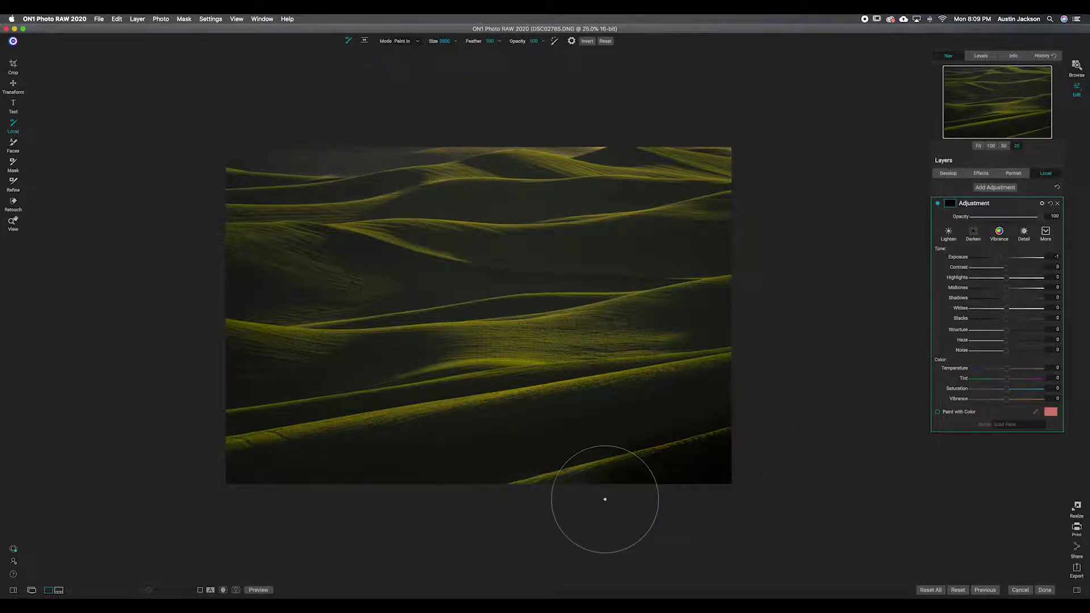
{"action": "mouse_move", "coordinate": [501, 513]}
{"action": "left_mouse_down"}
{"action": "mouse_move", "coordinate": [726, 438]}
{"action": "mouse_move", "coordinate": [423, 458]}
{"action": "mouse_move", "coordinate": [727, 411]}
{"action": "left_mouse_up"}
{"action": "key", "text": "super+z"}
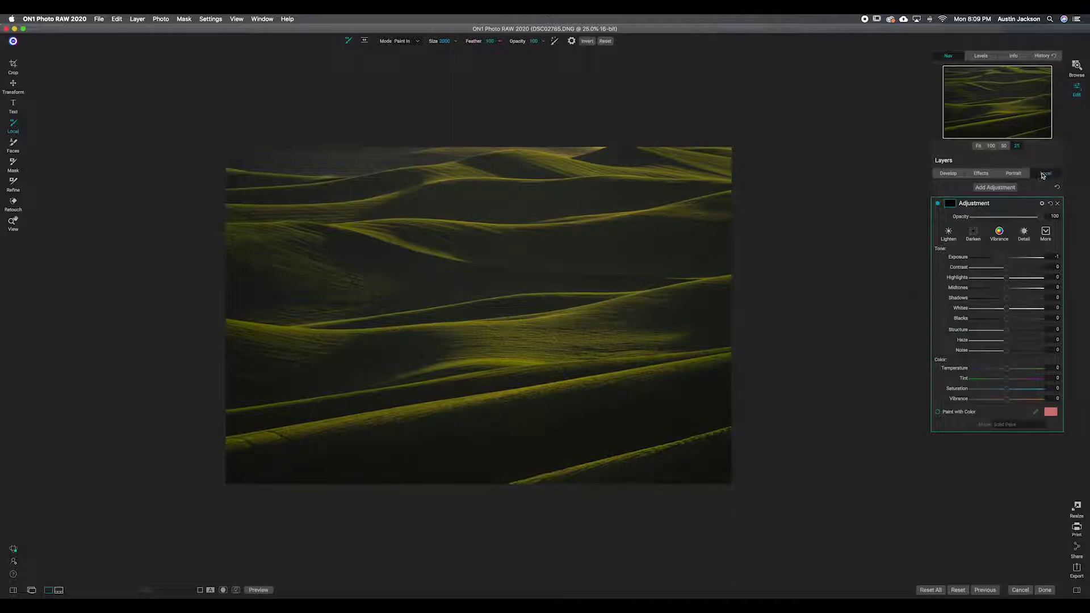
Step: Try the Weather filter with the Blizzard preset in the Effects settings, and remove the filter
{"action": "left_click", "coordinate": [989, 176]}
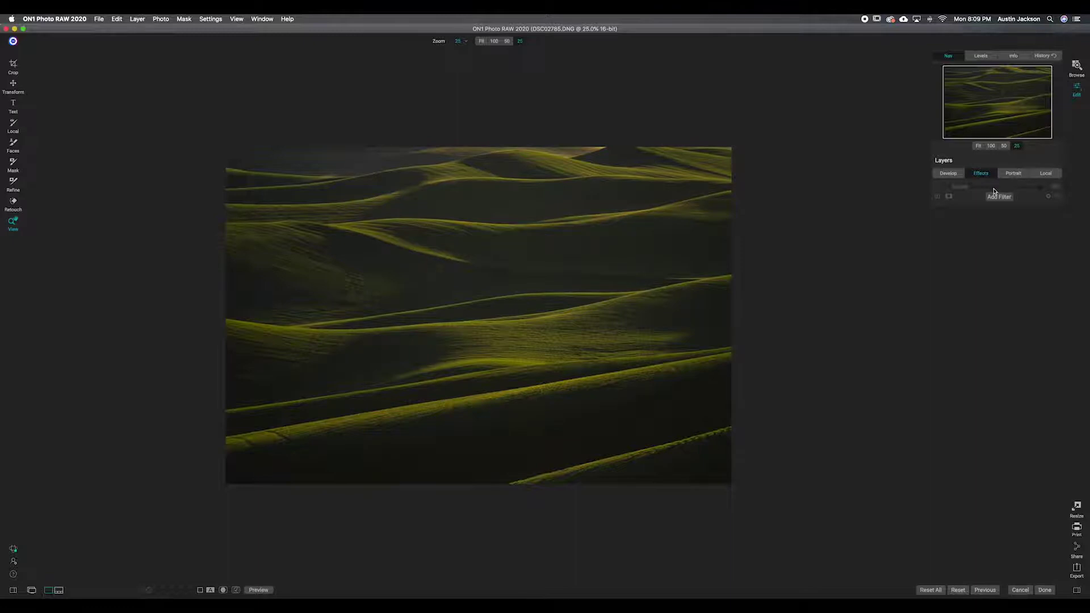
{"action": "left_click", "coordinate": [1000, 198]}
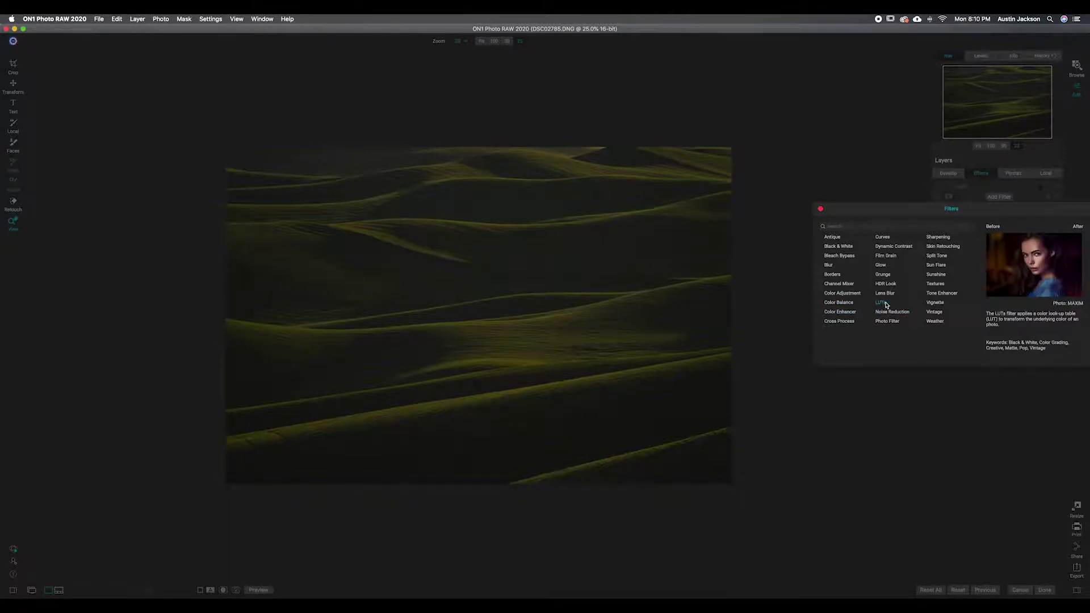
{"action": "left_click", "coordinate": [938, 322]}
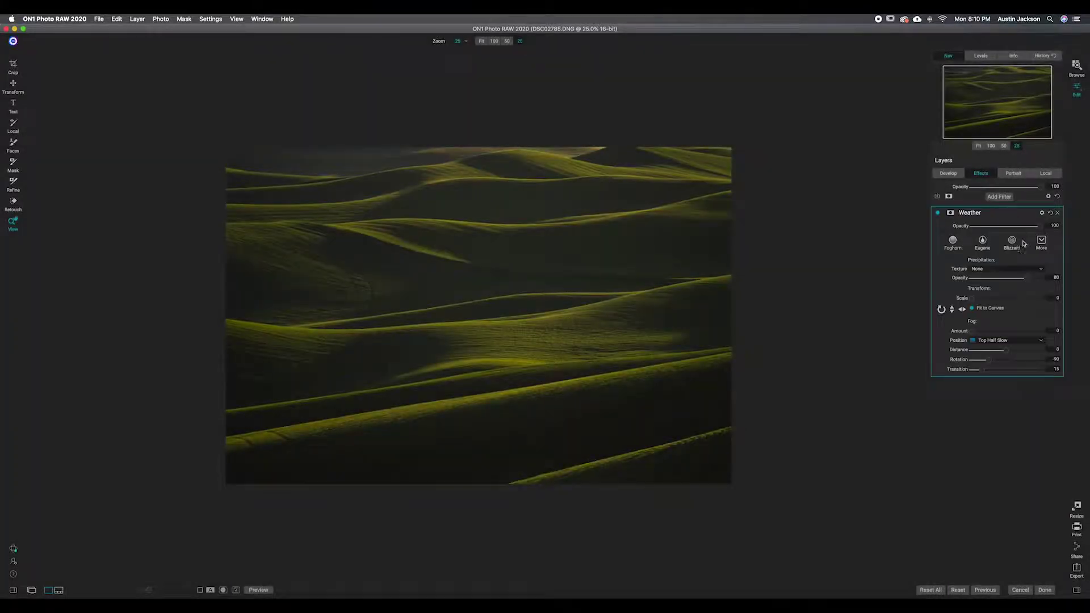
{"action": "left_click", "coordinate": [1013, 246]}
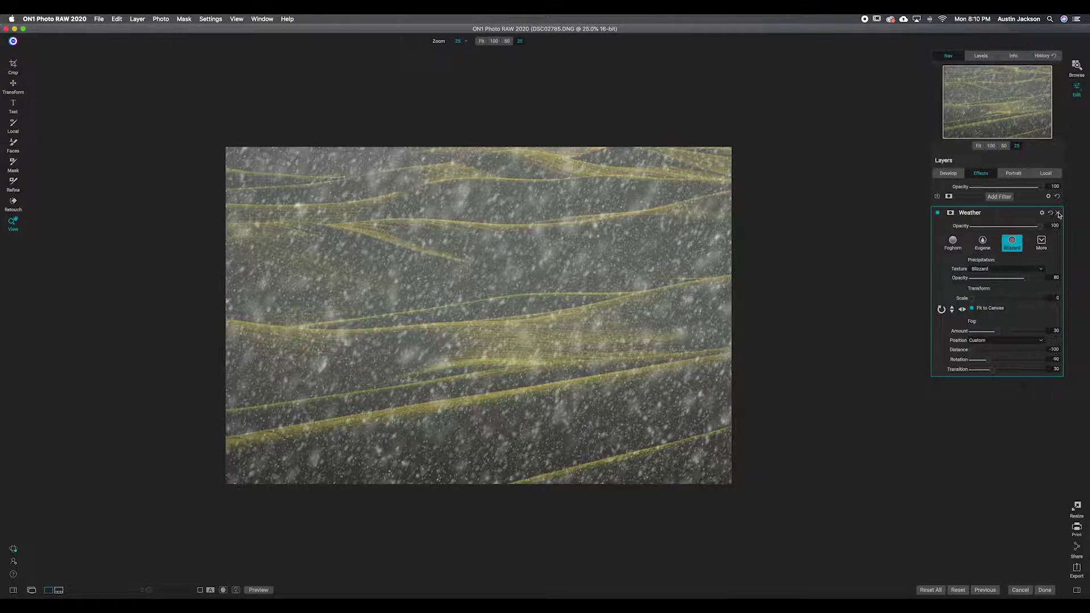
{"action": "left_click", "coordinate": [1059, 215]}
Step: Add a Sunshine filter with Amount 38, Warmth -9 and Glow 10, checking the photo with and without it
{"action": "left_click", "coordinate": [994, 199]}
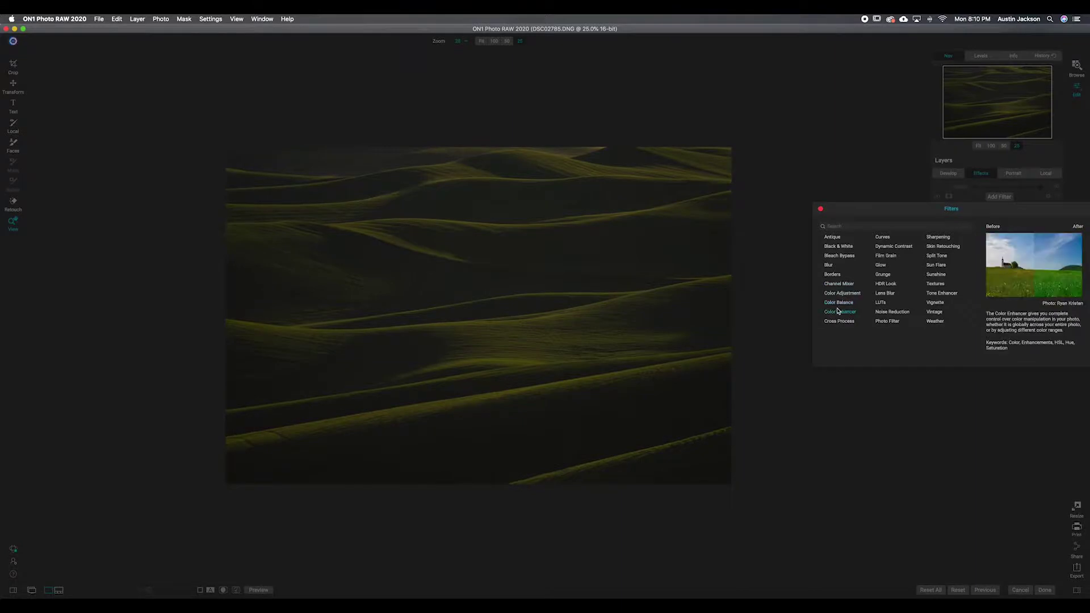
{"action": "left_click", "coordinate": [935, 274]}
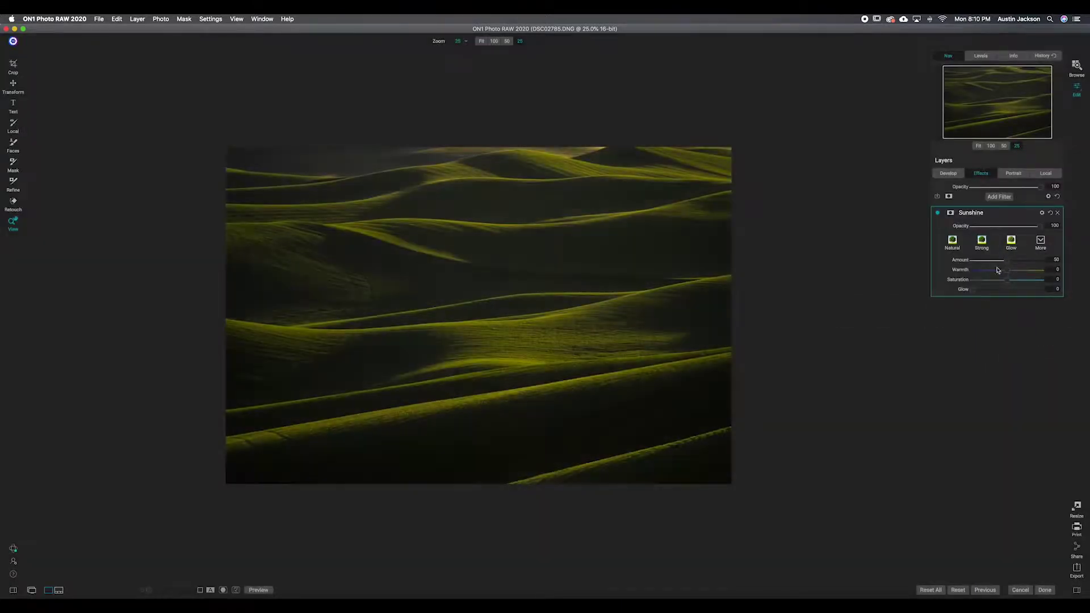
{"action": "left_click", "coordinate": [938, 213]}
{"action": "left_click", "coordinate": [938, 214]}
{"action": "left_click_drag", "start_coordinate": [978, 293], "coordinate": [983, 294]}
{"action": "left_click_drag", "start_coordinate": [1004, 262], "coordinate": [1000, 265]}
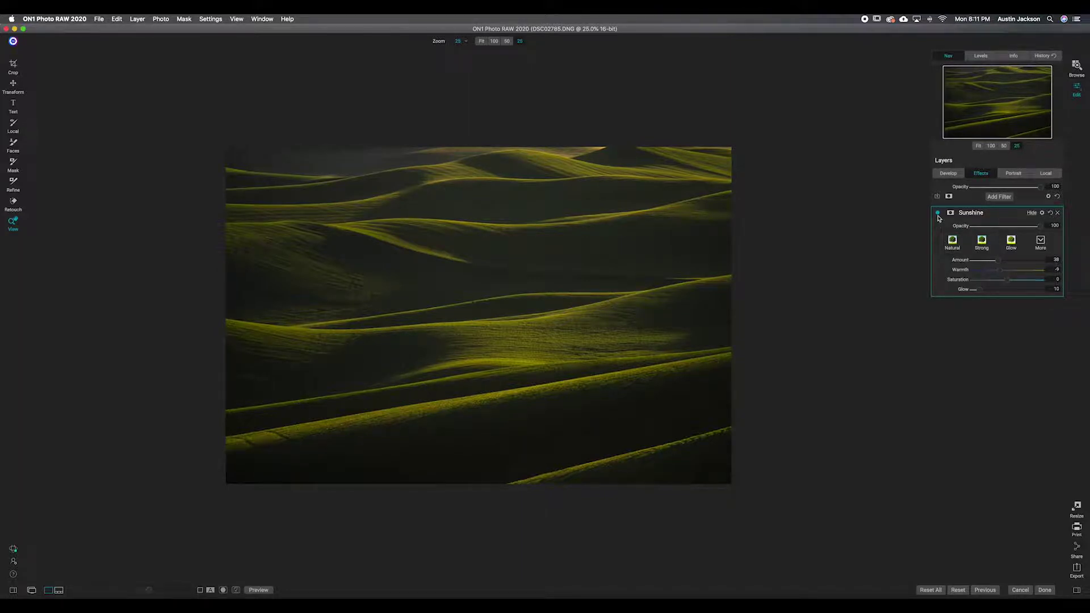
Step: Compare the photo with the Sunshine filter switched off and on, and at reduced and full filter opacity
{"action": "left_click", "coordinate": [939, 213]}
{"action": "left_click", "coordinate": [938, 213]}
{"action": "left_click", "coordinate": [938, 213]}
{"action": "left_click", "coordinate": [938, 214]}
{"action": "left_click_drag", "start_coordinate": [1019, 230], "coordinate": [1042, 226]}
{"action": "left_click", "coordinate": [938, 213]}
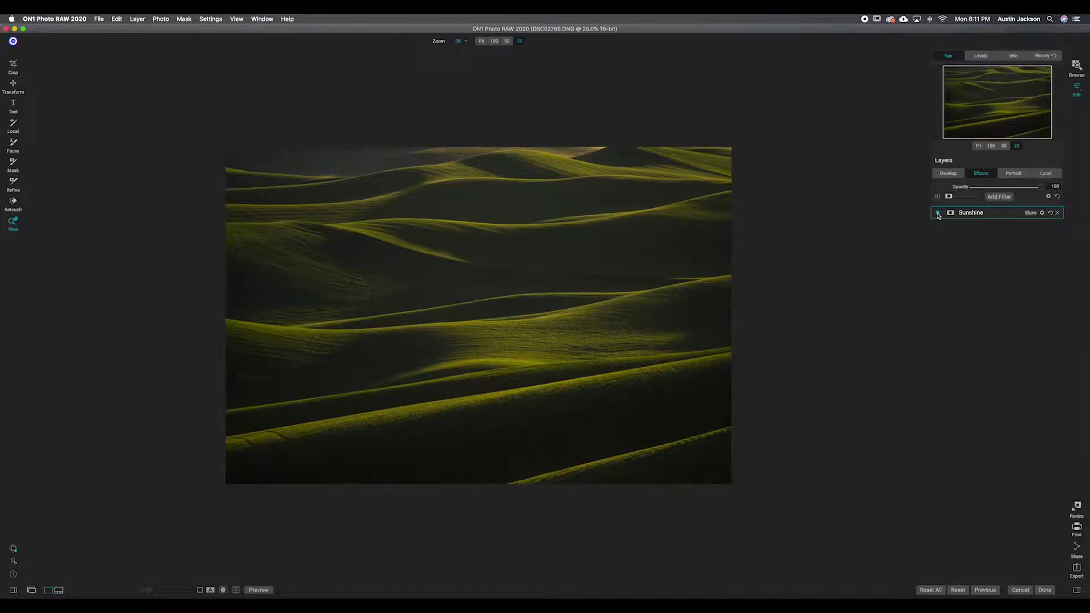
Step: Add a Dynamic Contrast filter with the Natural preset and raise its Small contrast to 60, checking the detail at 100% zoom
{"action": "left_click", "coordinate": [985, 198]}
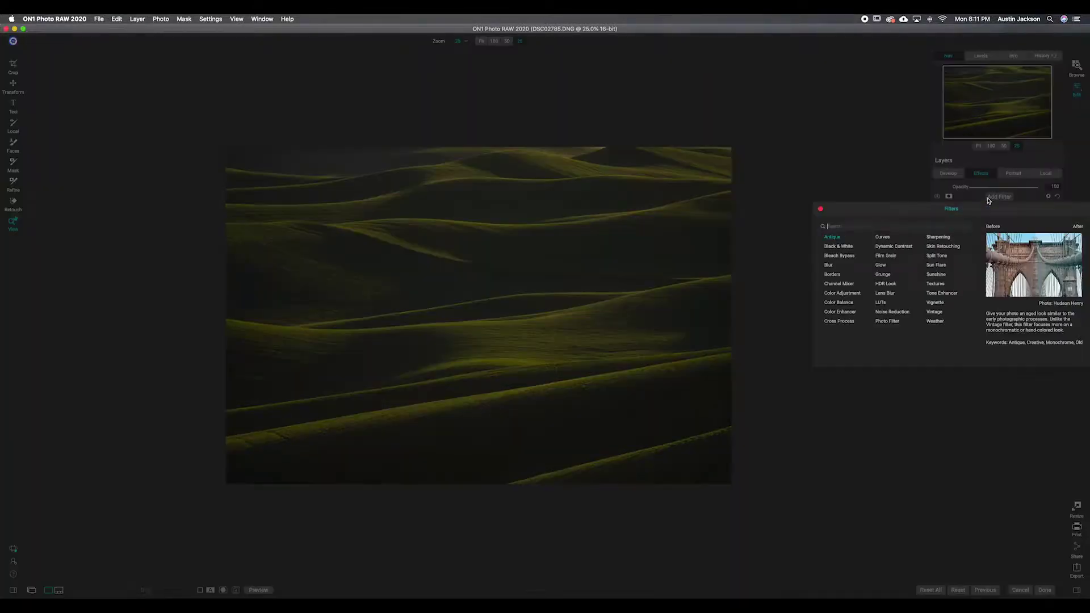
{"action": "left_click", "coordinate": [899, 249]}
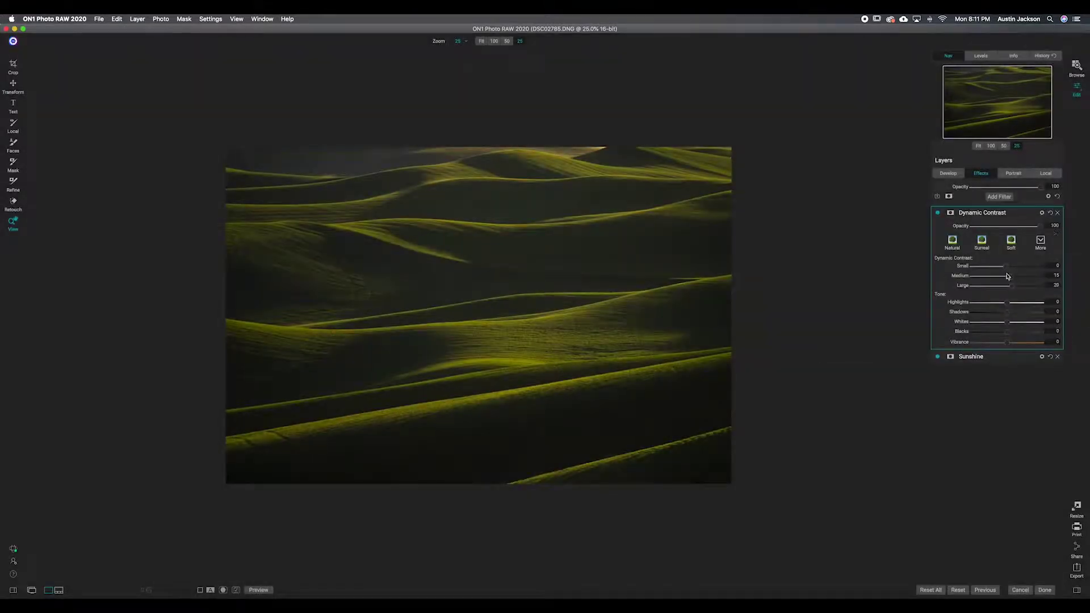
{"action": "left_click", "coordinate": [954, 246]}
{"action": "left_click_drag", "start_coordinate": [1010, 285], "coordinate": [1025, 271]}
{"action": "key", "text": "super+equal"}
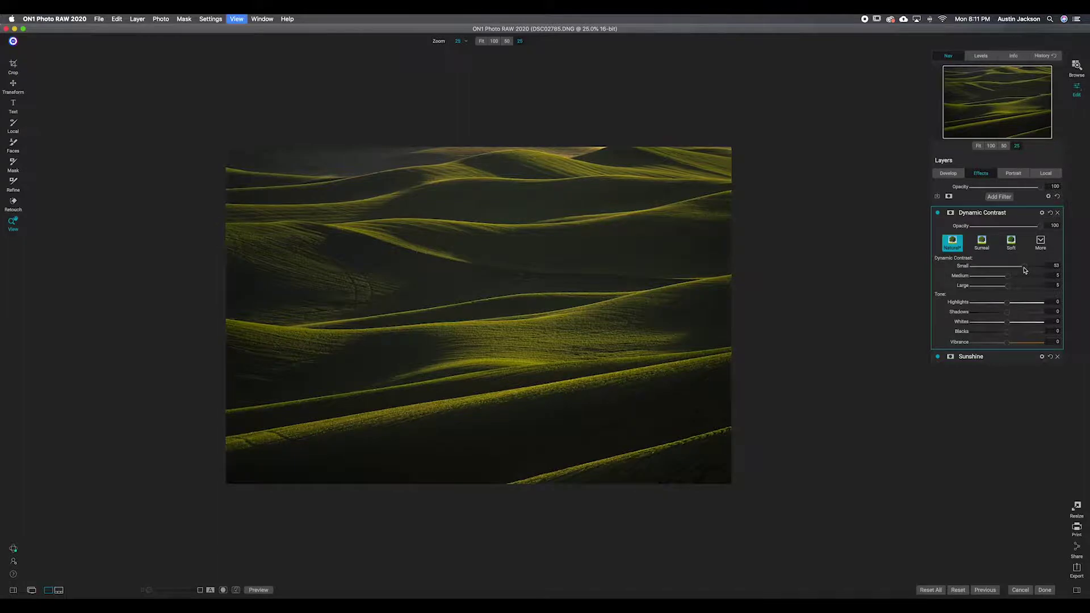
{"action": "key", "text": "super+equal"}
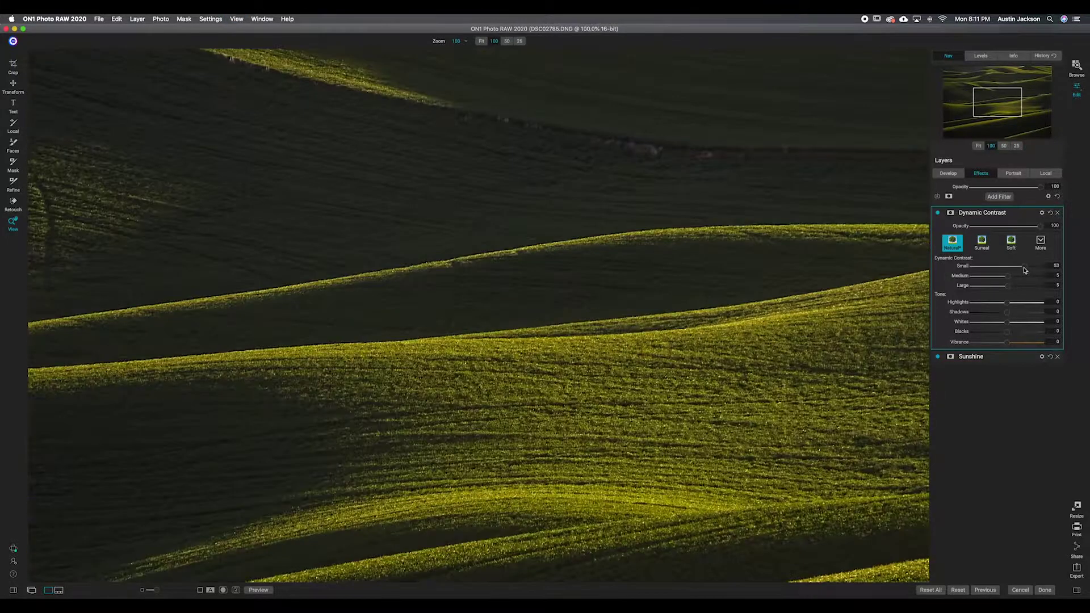
{"action": "mouse_move", "coordinate": [1025, 271]}
{"action": "left_mouse_down"}
{"action": "mouse_move", "coordinate": [1011, 272]}
{"action": "mouse_move", "coordinate": [1027, 271]}
{"action": "left_mouse_up"}
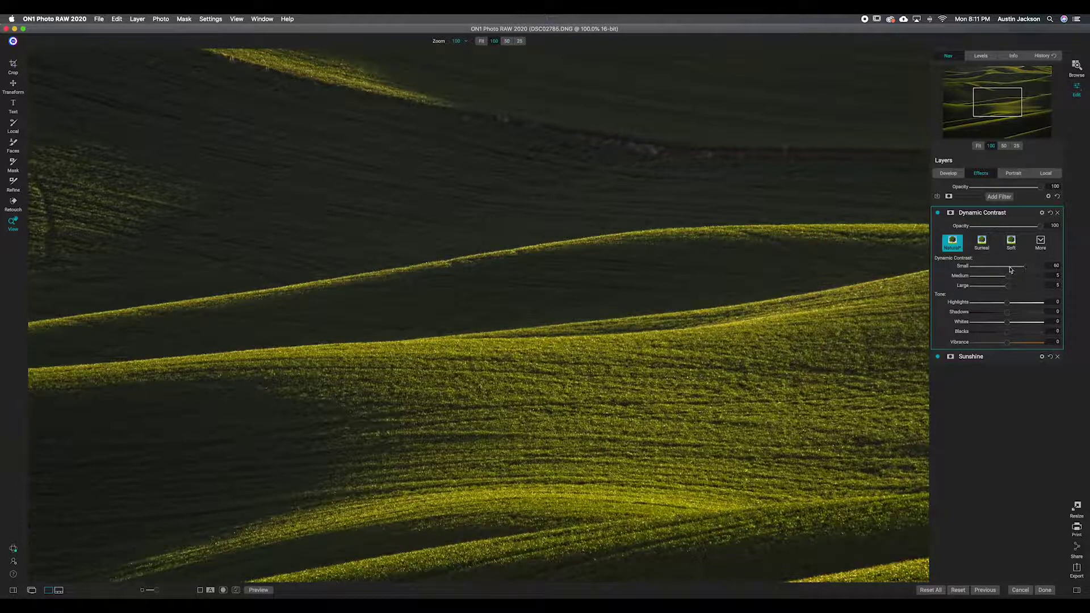
Step: Set the Dynamic Contrast to Small 10, Medium 9 and Large 9, and compare the photo with the filter off and on
{"action": "left_click", "coordinate": [1010, 269]}
{"action": "left_click", "coordinate": [1010, 280]}
{"action": "left_click", "coordinate": [1009, 280]}
{"action": "left_click", "coordinate": [938, 214]}
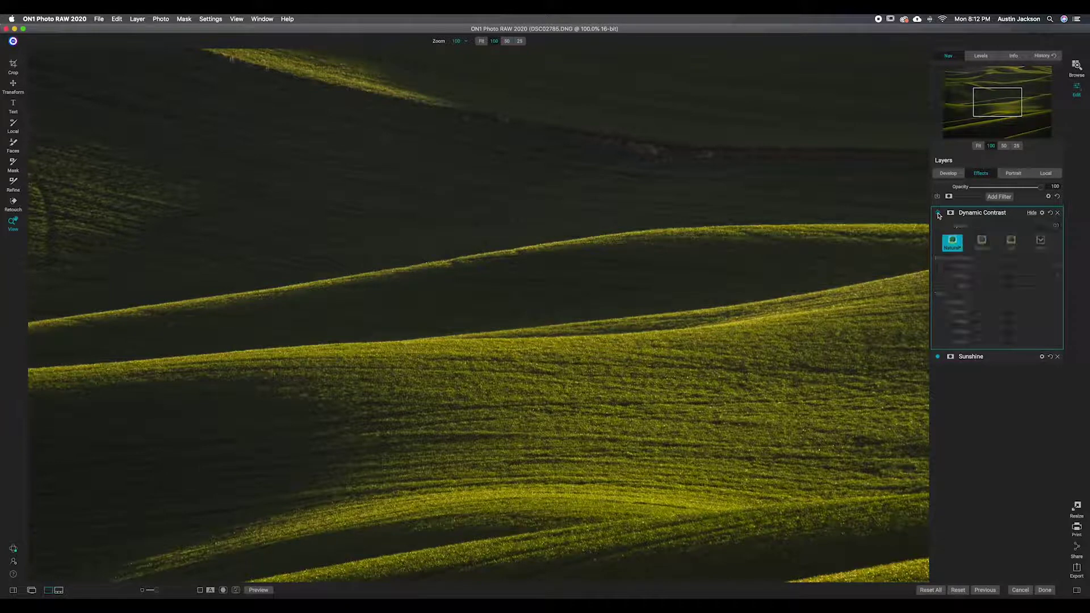
{"action": "left_click", "coordinate": [938, 214]}
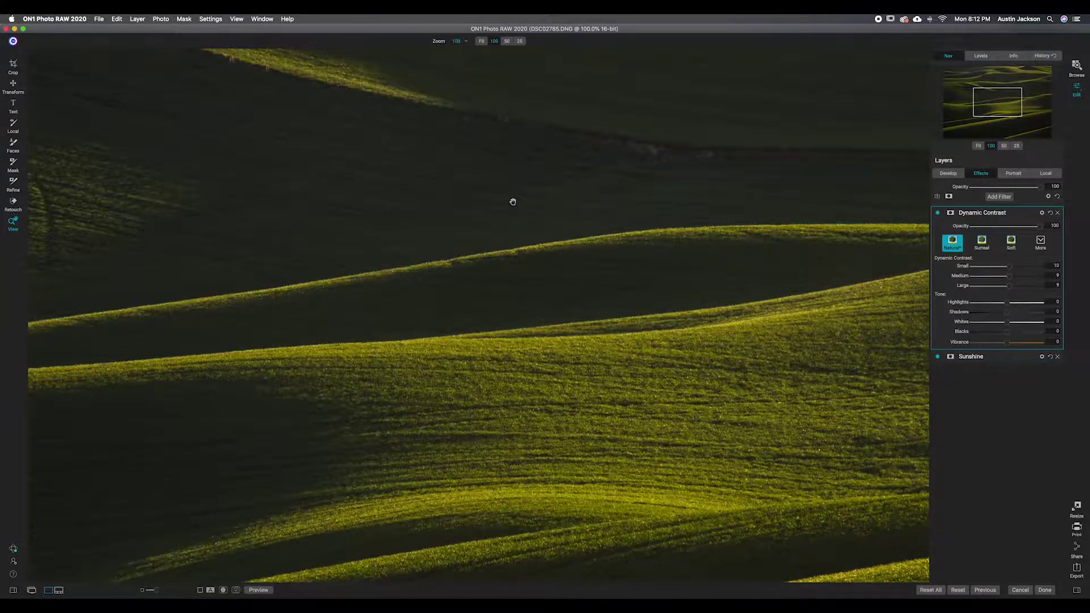
Step: Fit the whole photo in view and add a Color Adjustment filter
{"action": "key", "text": "super+0"}
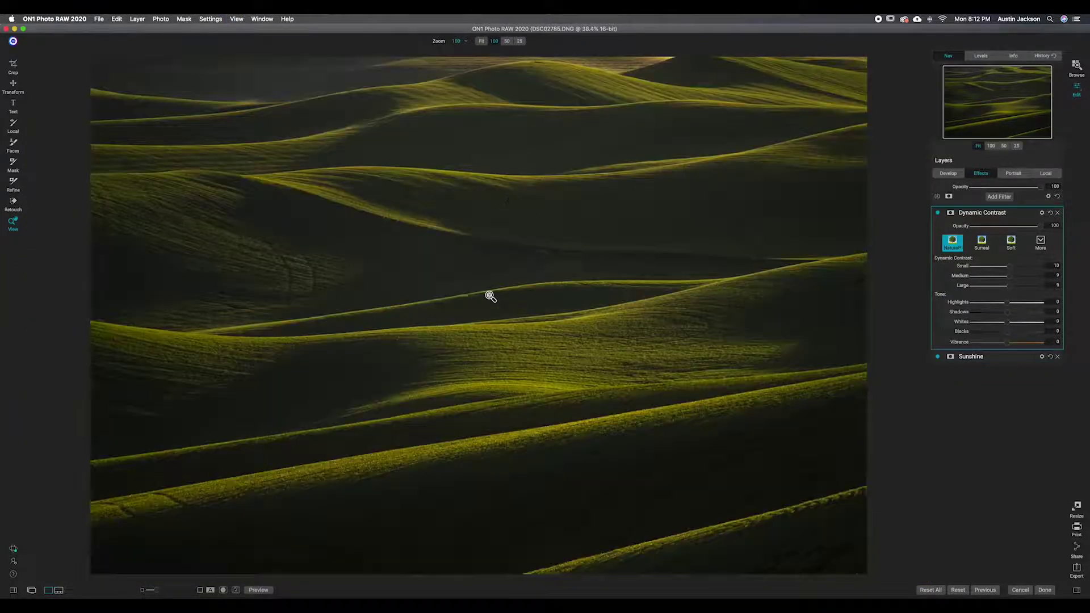
{"action": "left_click", "coordinate": [1007, 201]}
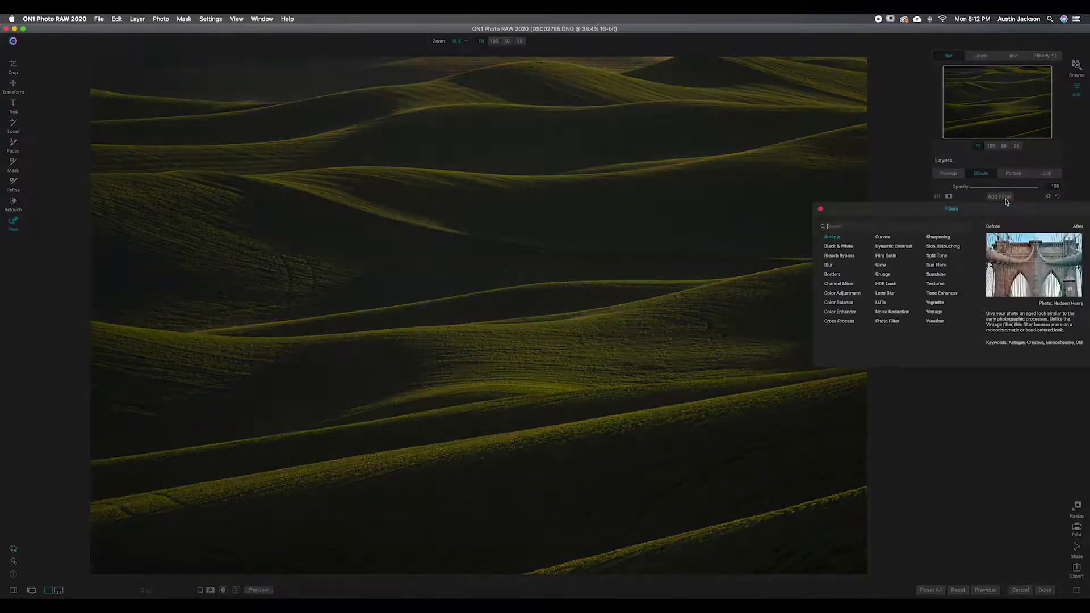
{"action": "left_click", "coordinate": [841, 299]}
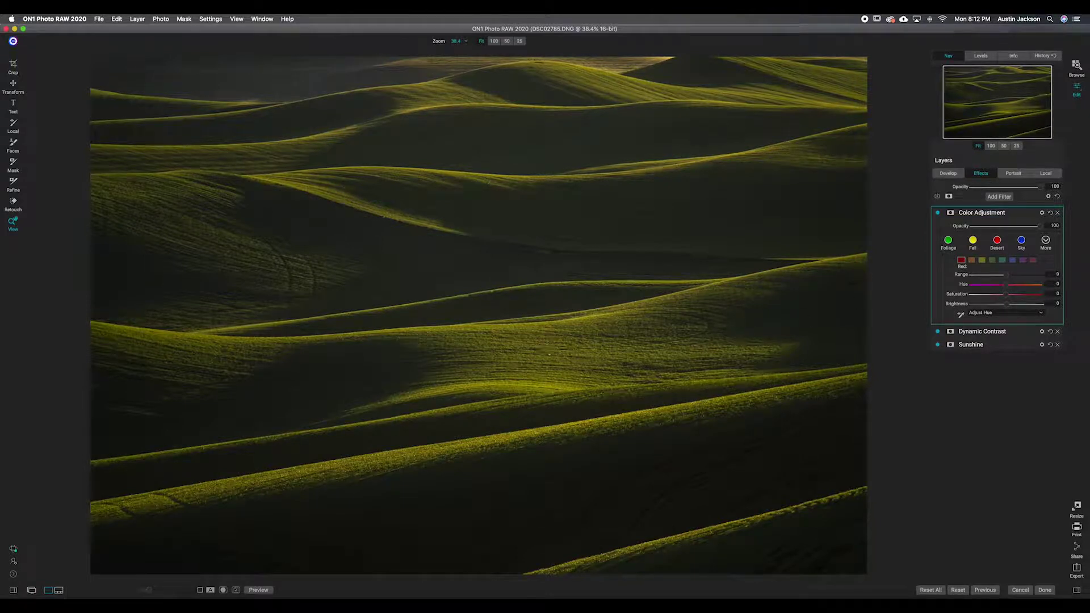
Step: Try Range changes and a strong Saturation boost on the yellows in the Color Adjustment filter, and reset them
{"action": "left_click", "coordinate": [982, 261]}
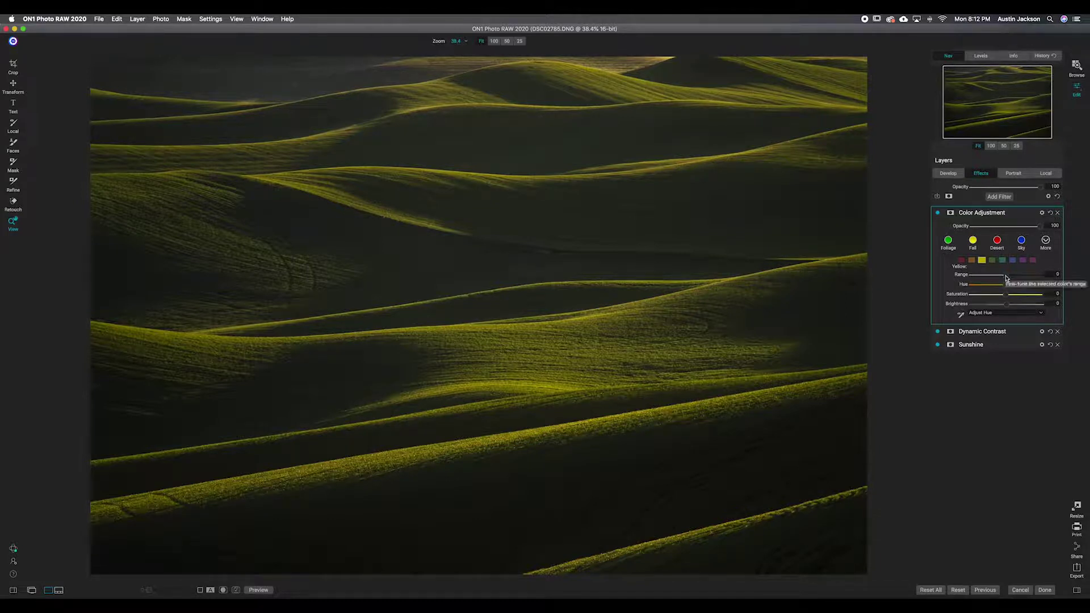
{"action": "mouse_move", "coordinate": [1007, 281]}
{"action": "left_mouse_down"}
{"action": "mouse_move", "coordinate": [977, 281]}
{"action": "mouse_move", "coordinate": [1029, 278]}
{"action": "mouse_move", "coordinate": [1006, 277]}
{"action": "left_mouse_up"}
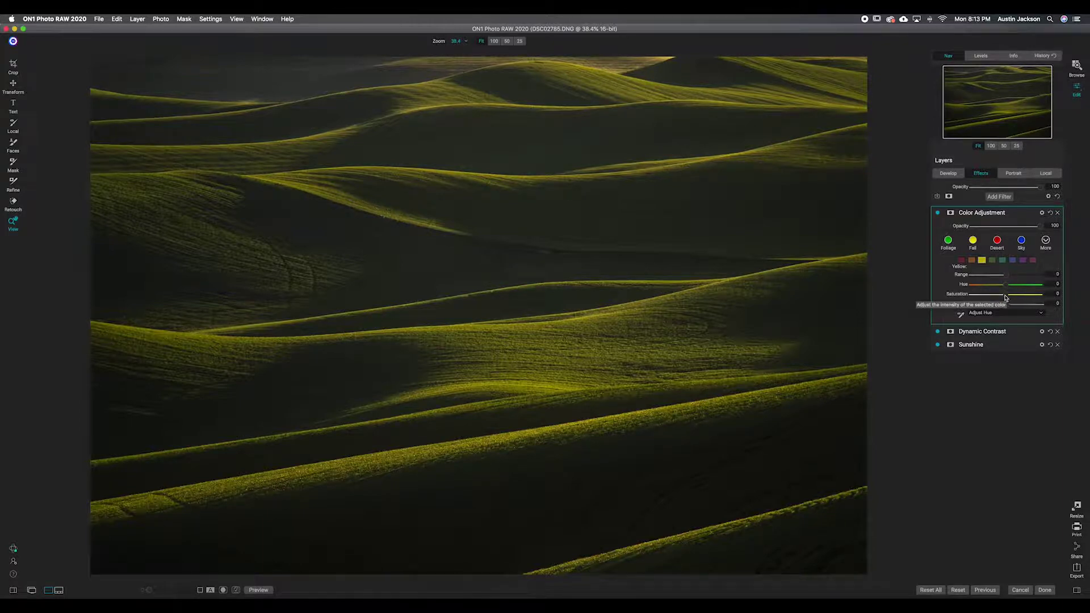
{"action": "left_click_drag", "start_coordinate": [1009, 294], "coordinate": [1032, 297]}
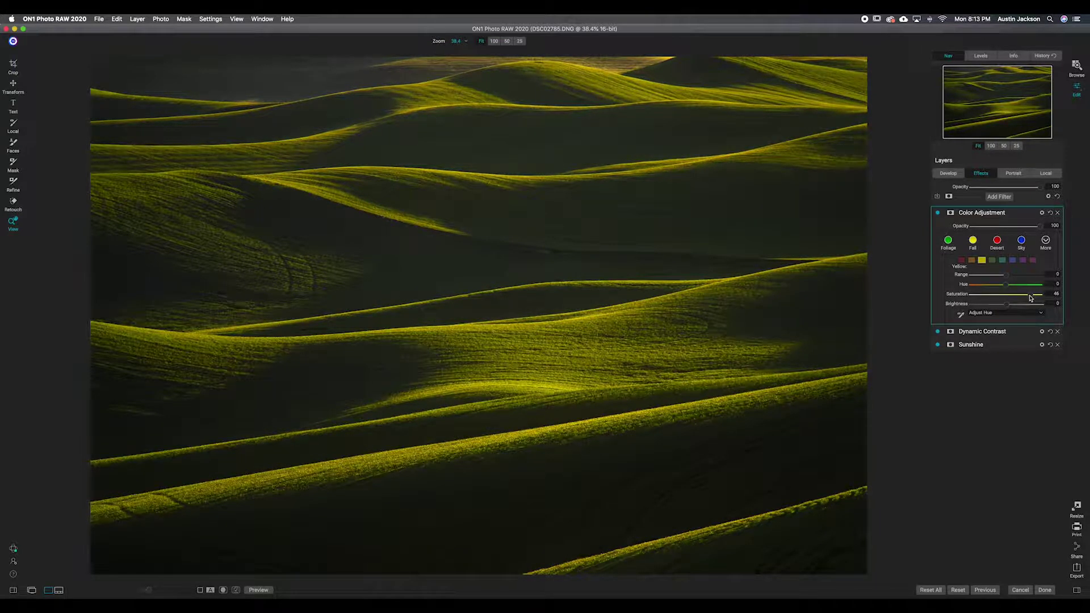
{"action": "double_click", "coordinate": [1031, 296]}
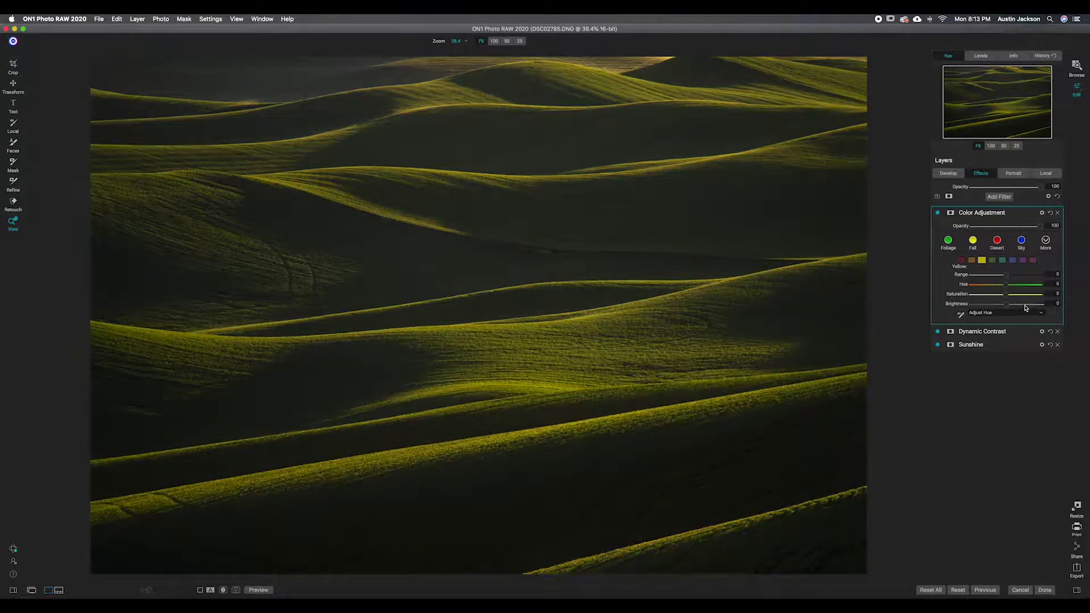
Step: Set the greens' Saturation to 42 in the Color Adjustment filter, and try their Range at 100 before resetting it
{"action": "left_click", "coordinate": [992, 260]}
{"action": "left_click_drag", "start_coordinate": [1008, 294], "coordinate": [1030, 297]}
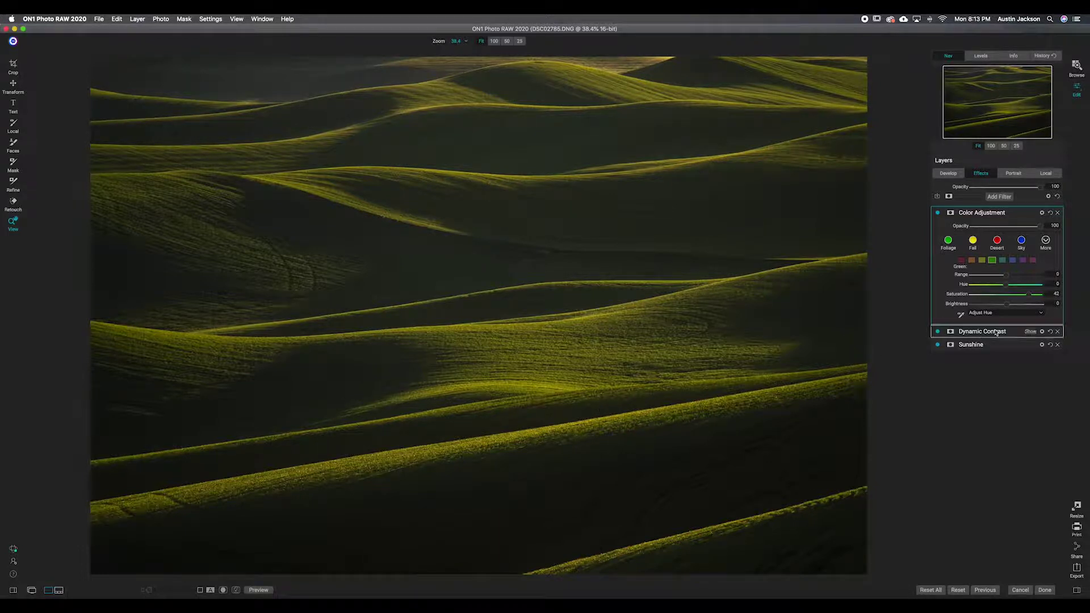
{"action": "left_click_drag", "start_coordinate": [1024, 276], "coordinate": [1065, 277]}
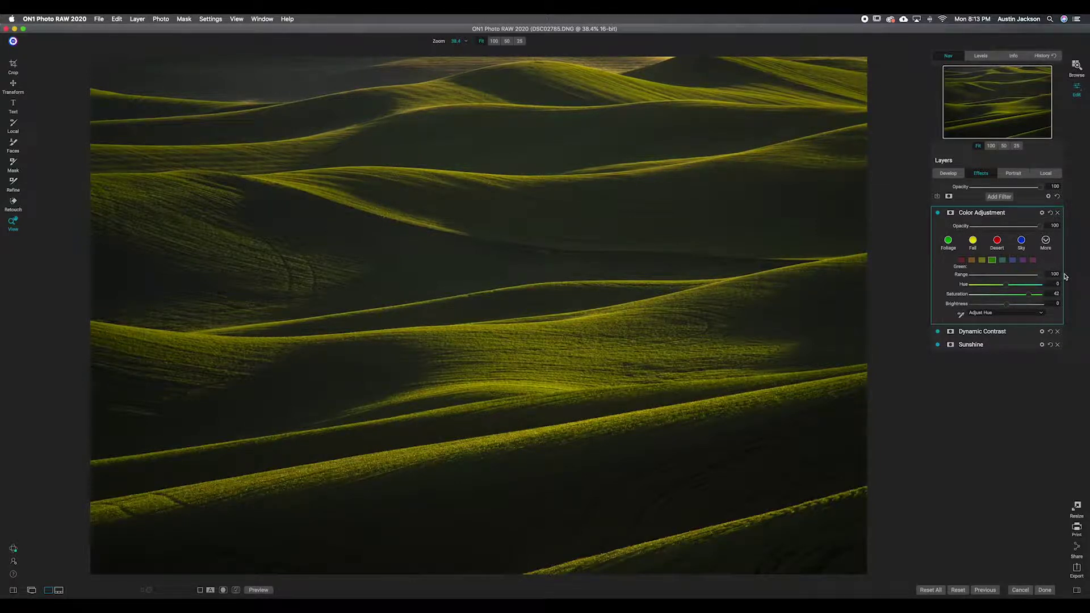
{"action": "left_click", "coordinate": [1006, 278]}
Step: Set the yellows' Saturation to 11 and Brightness to 18 in the Color Adjustment filter
{"action": "left_click", "coordinate": [982, 260]}
{"action": "mouse_move", "coordinate": [1005, 295]}
{"action": "left_mouse_down"}
{"action": "mouse_move", "coordinate": [1034, 306]}
{"action": "mouse_move", "coordinate": [1022, 306]}
{"action": "left_mouse_up"}
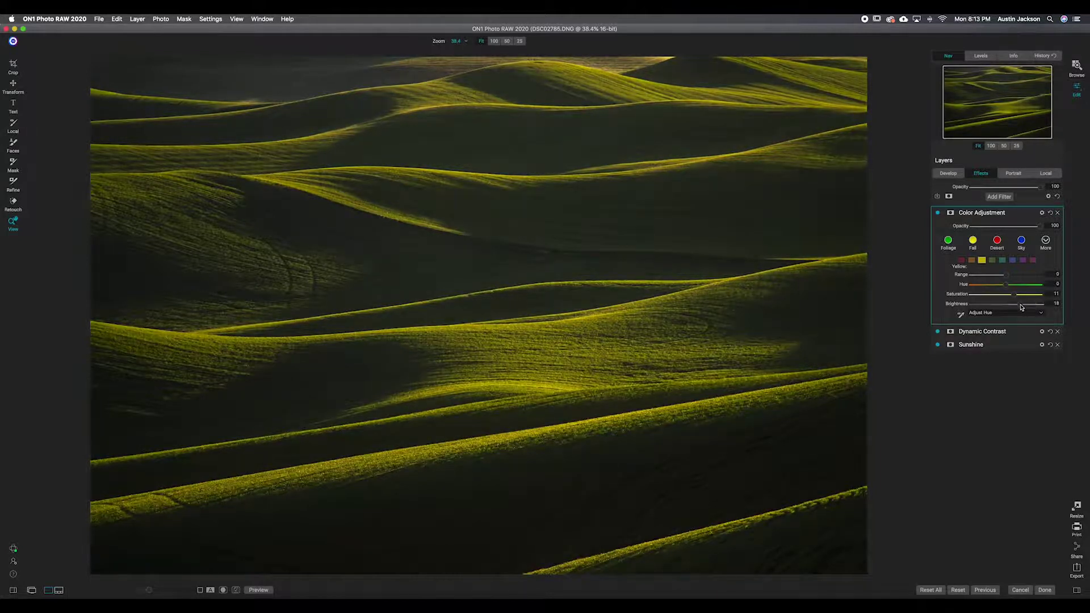
Step: Try lowering the saturation of the lit hillside with the Color Adjustment filter's targeted Adjust Saturation tool, and undo it
{"action": "left_click", "coordinate": [961, 317]}
{"action": "left_click", "coordinate": [961, 316]}
{"action": "left_click_drag", "start_coordinate": [460, 386], "coordinate": [341, 389]}
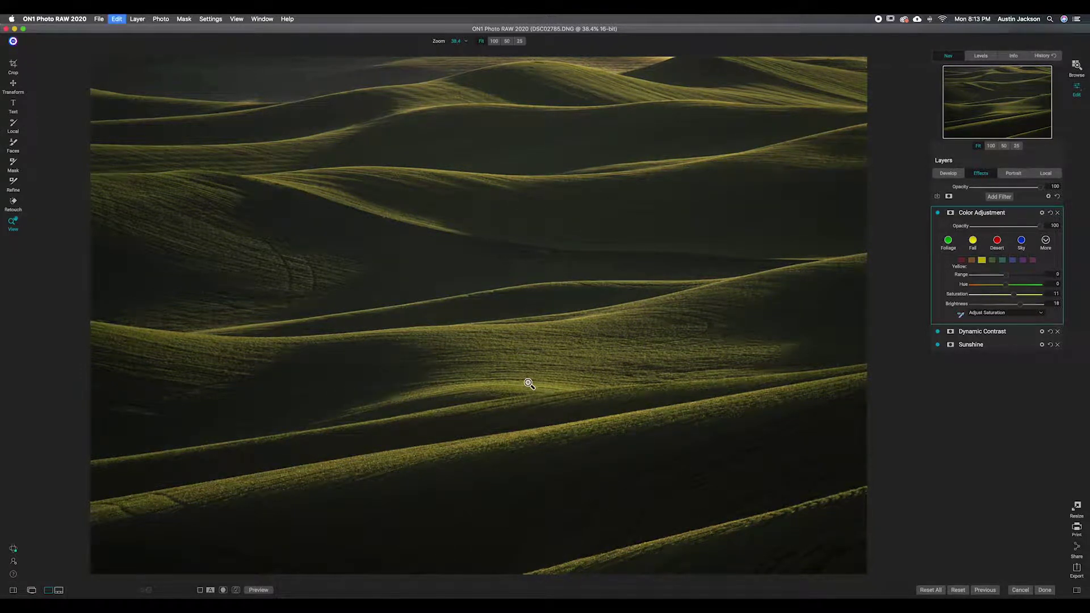
{"action": "key", "text": "super+z"}
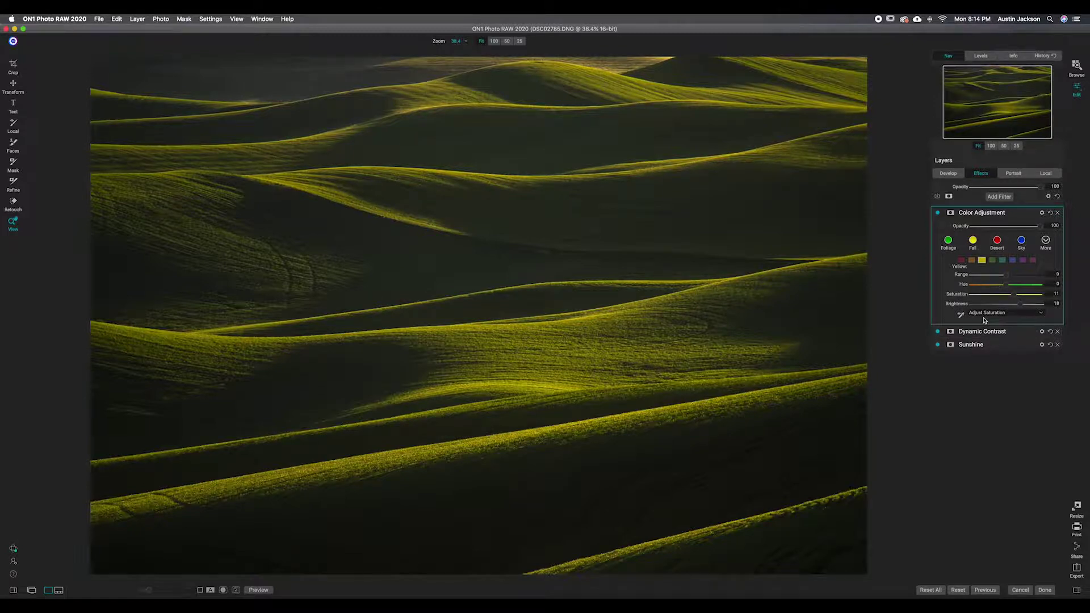
Step: Compare the photo with and without the Color Adjustment filter, and add a Curves filter above it
{"action": "left_click", "coordinate": [939, 213]}
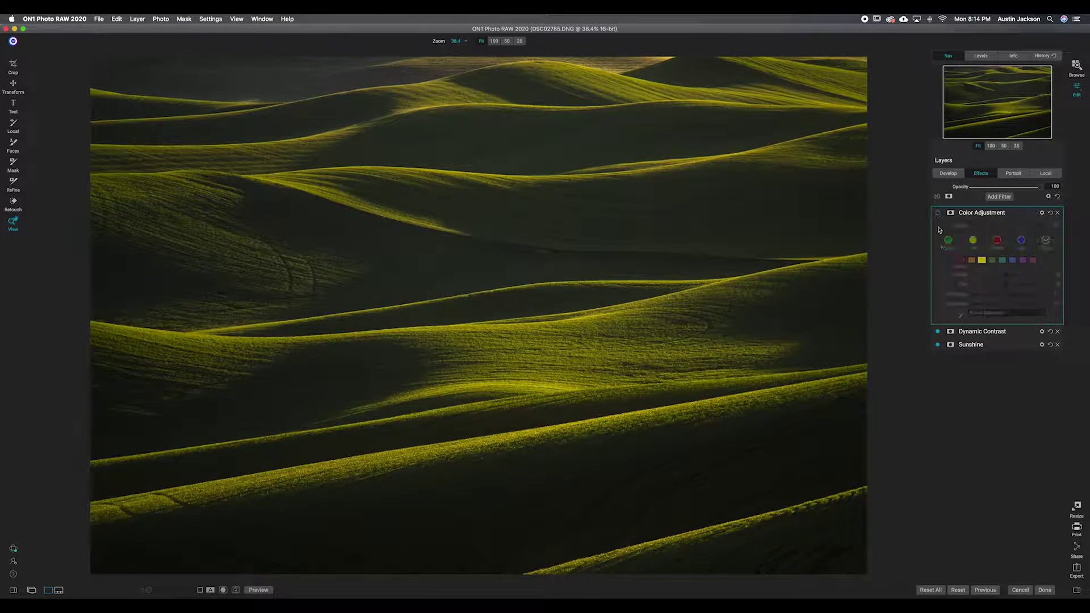
{"action": "left_click", "coordinate": [1031, 213]}
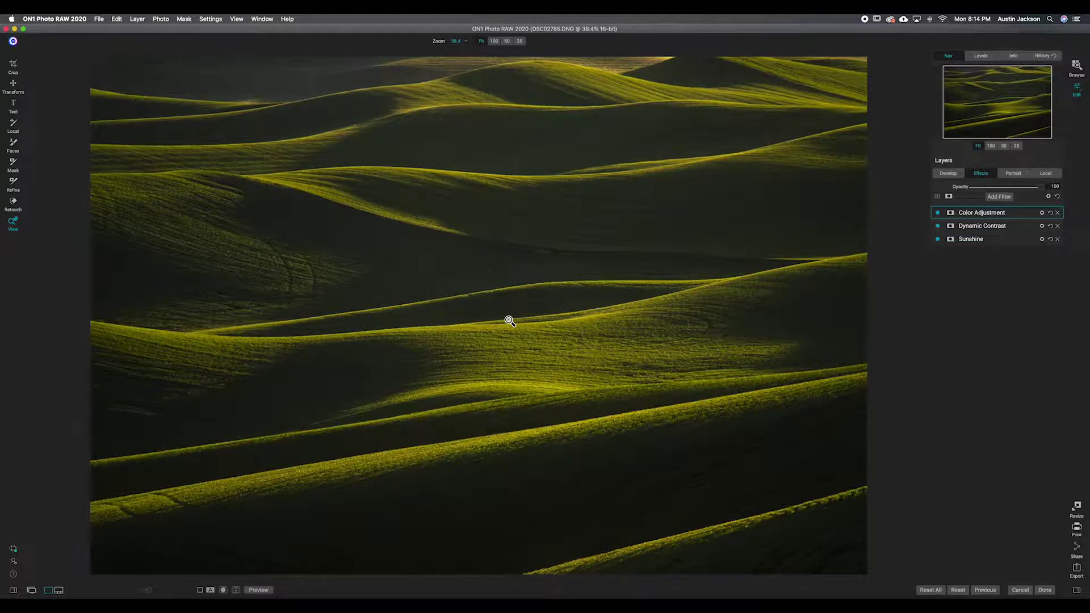
{"action": "left_click", "coordinate": [1001, 197]}
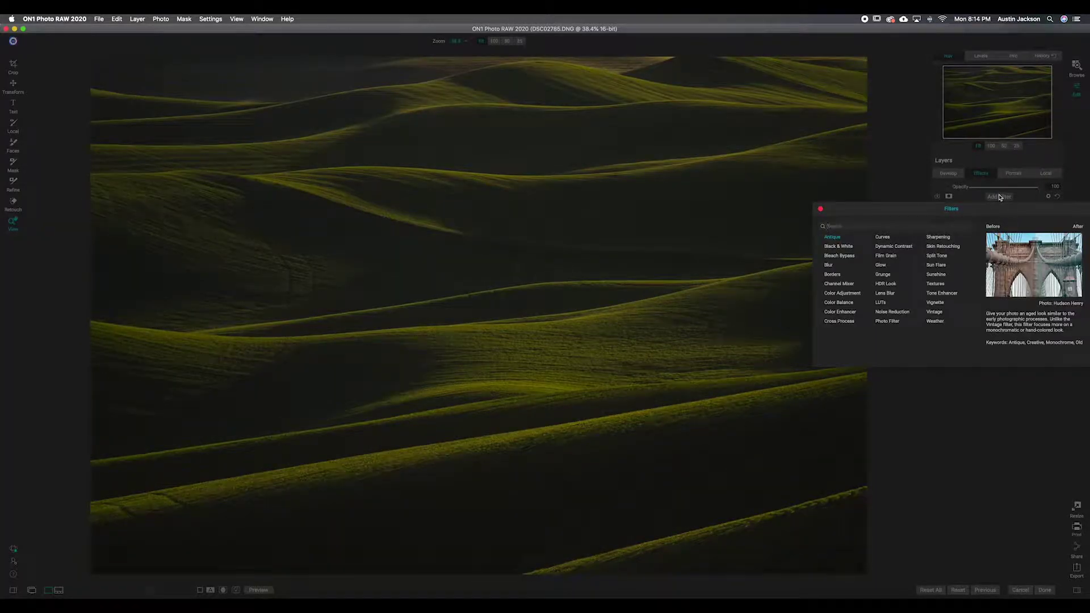
{"action": "left_click", "coordinate": [885, 238]}
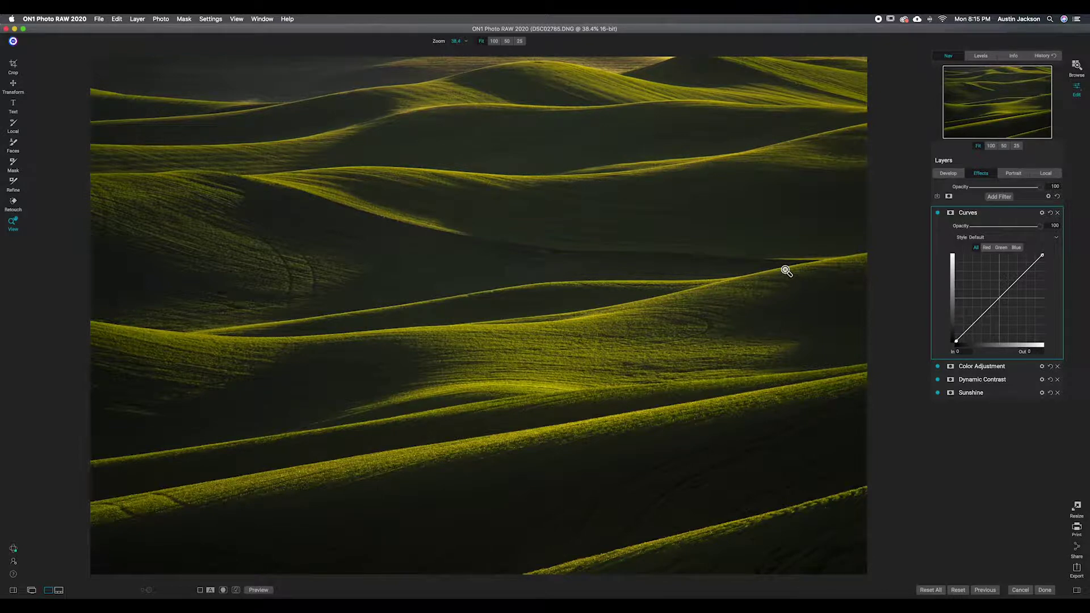
Step: Create a luminosity mask for the Curves filter and adjust its Levels in mask view to isolate the sunlit ridges
{"action": "left_click", "coordinate": [951, 214]}
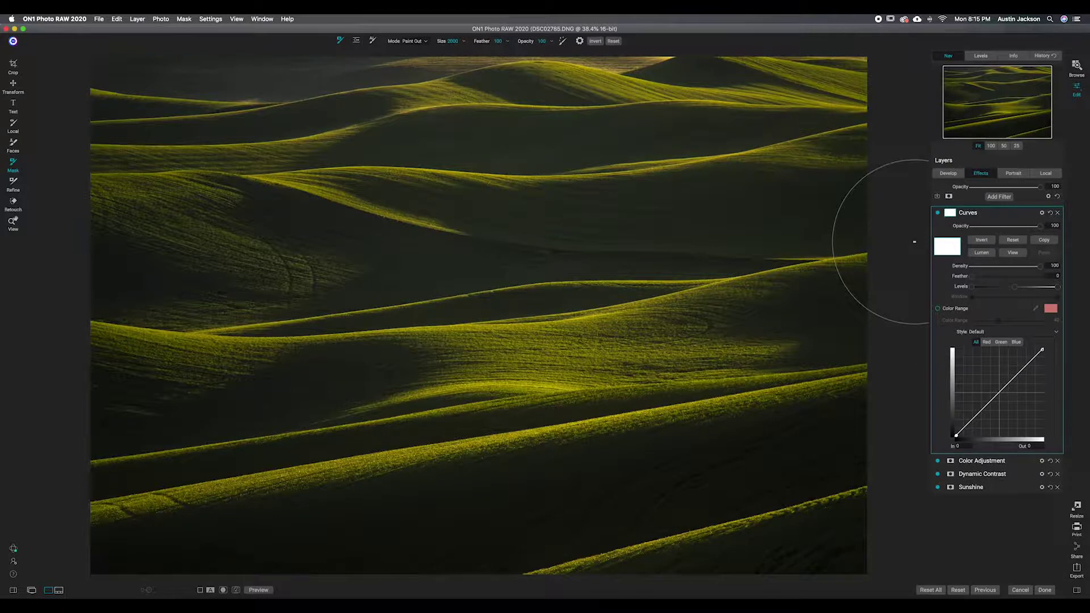
{"action": "left_click", "coordinate": [977, 255]}
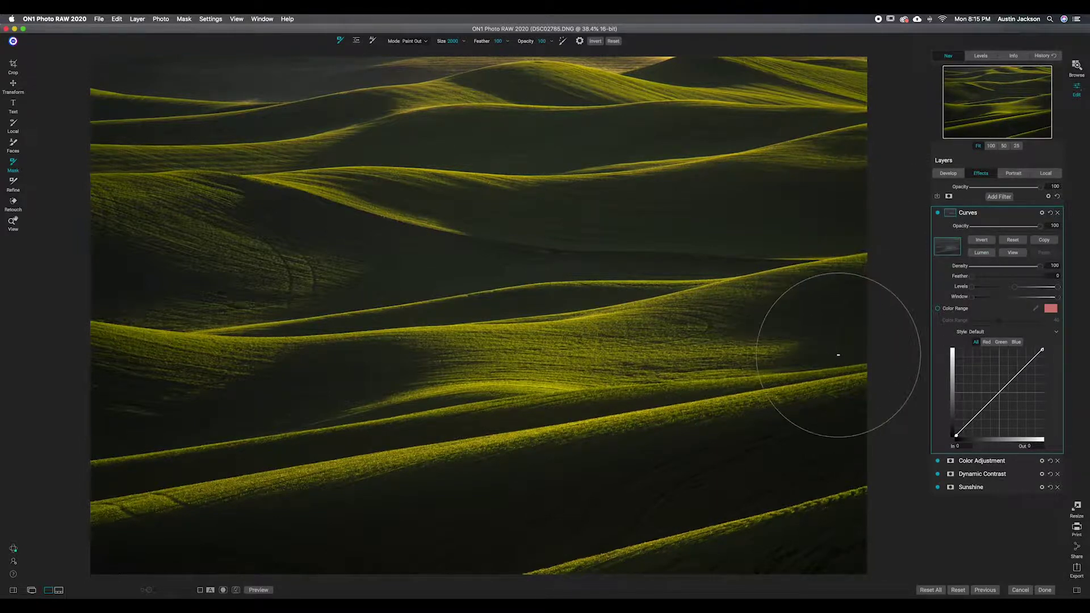
{"action": "left_click", "coordinate": [1014, 254]}
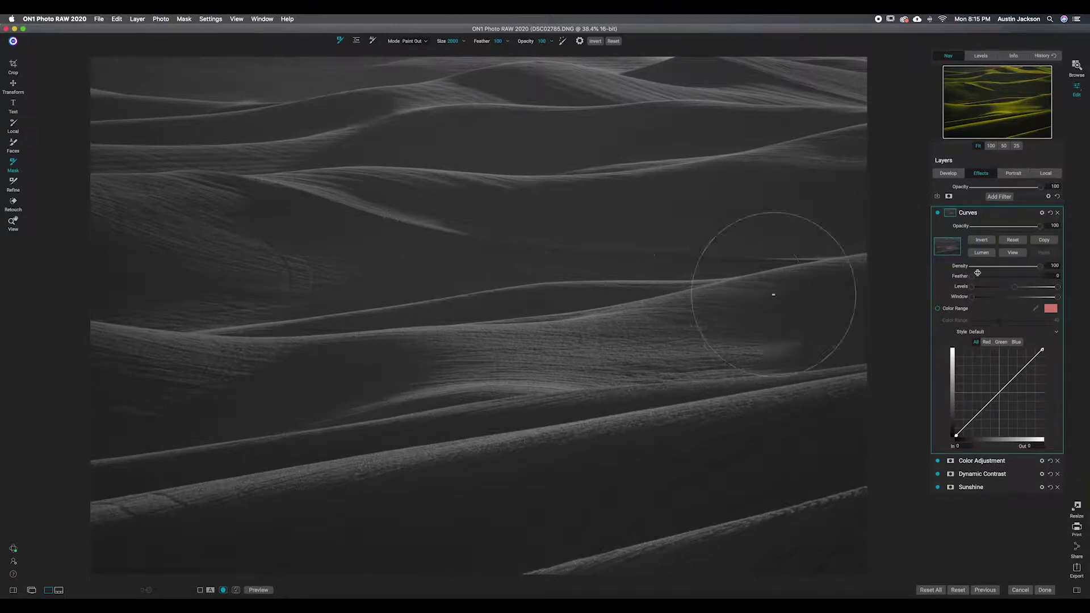
{"action": "left_click_drag", "start_coordinate": [973, 290], "coordinate": [992, 290]}
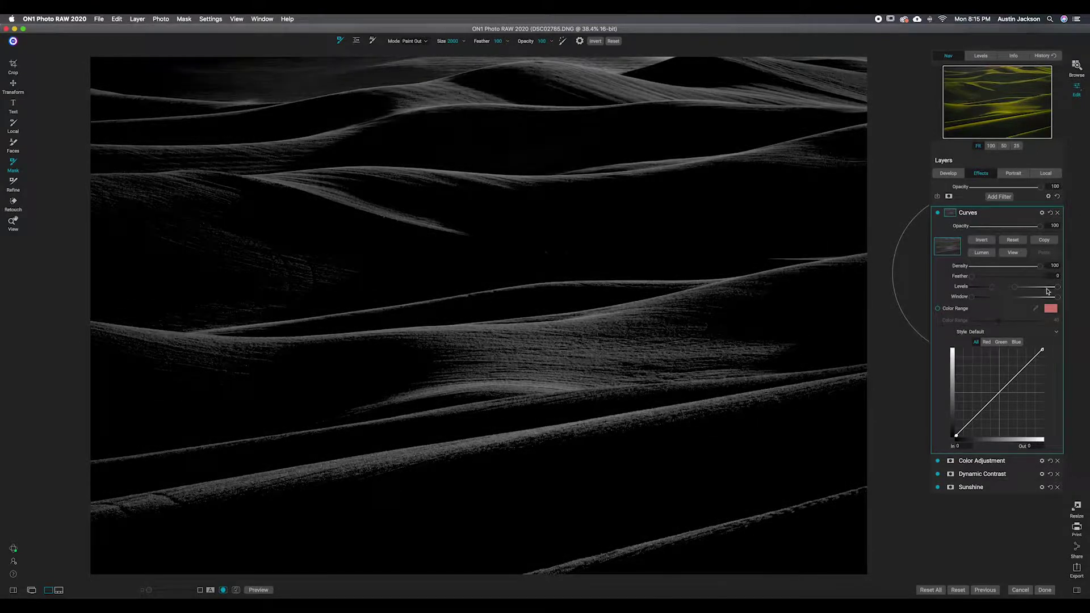
{"action": "left_click_drag", "start_coordinate": [1057, 288], "coordinate": [983, 291]}
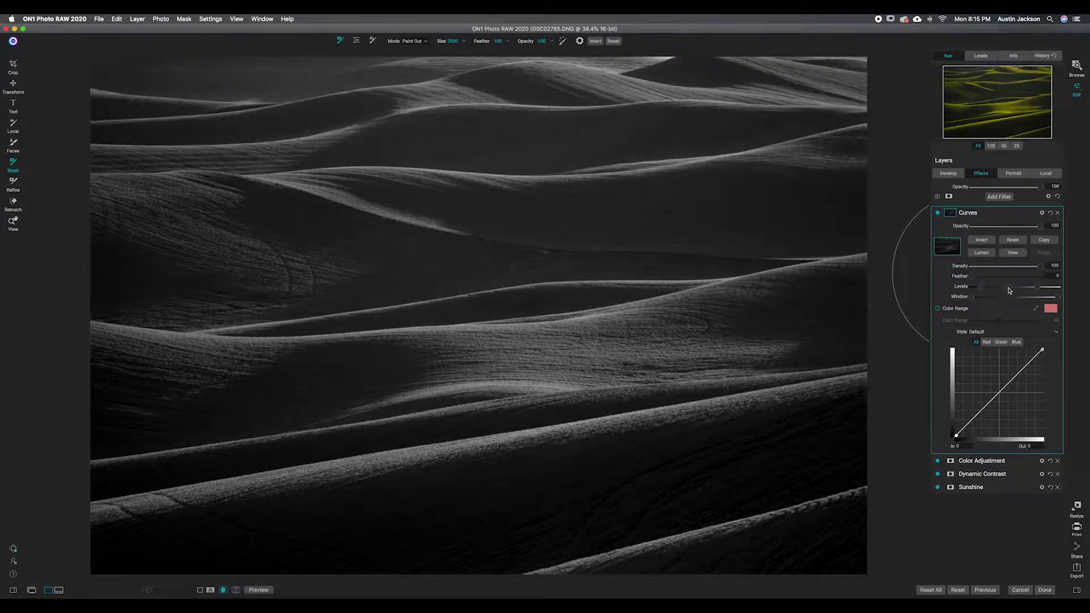
{"action": "left_click_drag", "start_coordinate": [1037, 288], "coordinate": [1008, 298]}
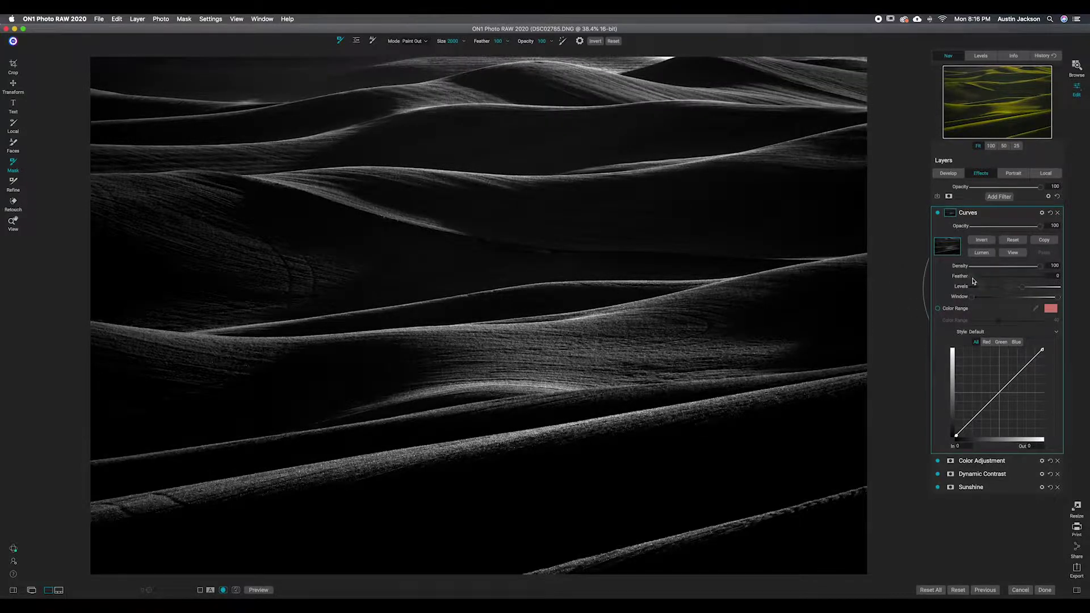
{"action": "left_click_drag", "start_coordinate": [998, 280], "coordinate": [878, 281]}
Step: Brighten the masked highlights with a curve point at In 168, Out 226, and compare the photo with and without Curves
{"action": "left_click_drag", "start_coordinate": [1022, 371], "coordinate": [1020, 366]}
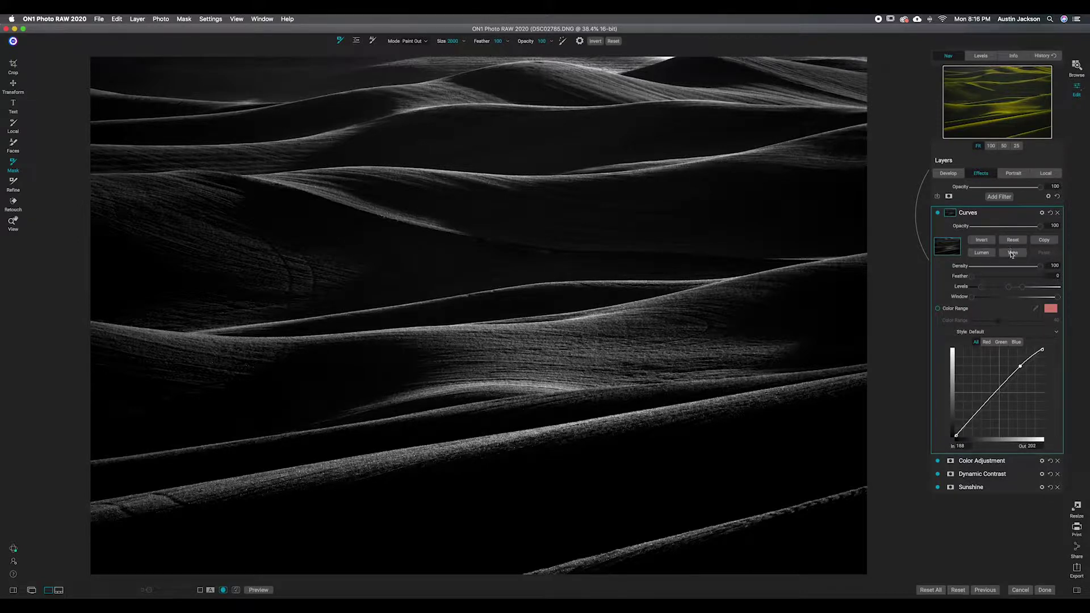
{"action": "key", "text": "m"}
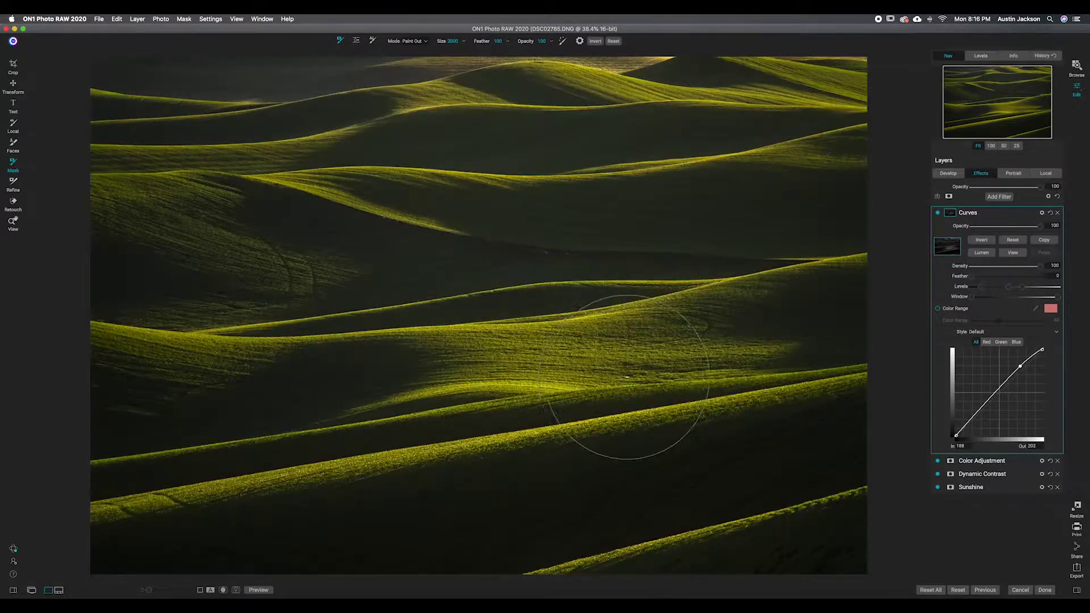
{"action": "left_click_drag", "start_coordinate": [1021, 367], "coordinate": [1014, 358]}
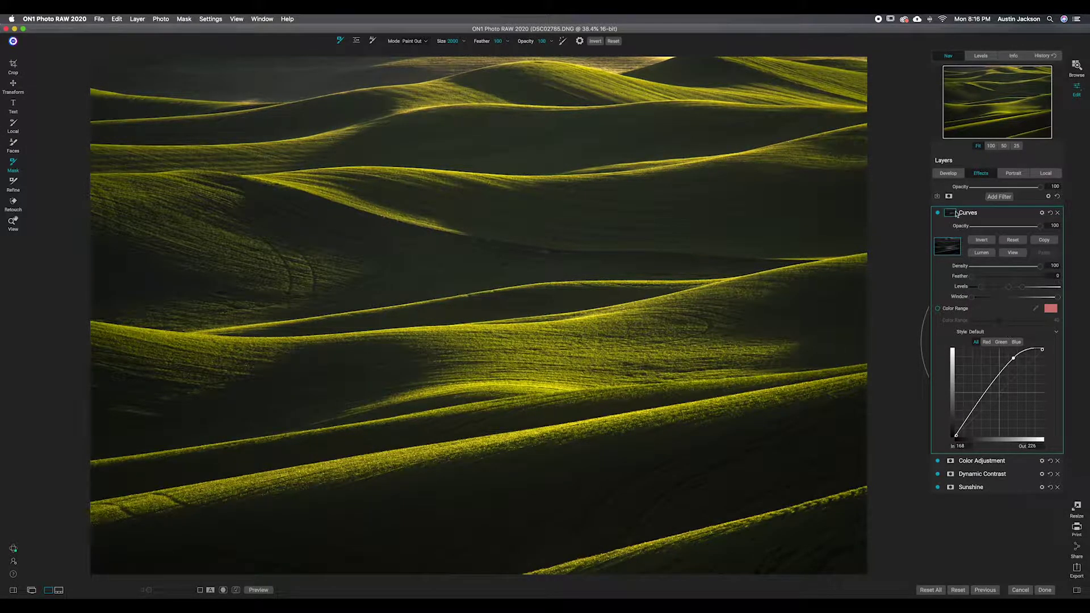
{"action": "left_click", "coordinate": [938, 213]}
{"action": "left_click", "coordinate": [938, 214]}
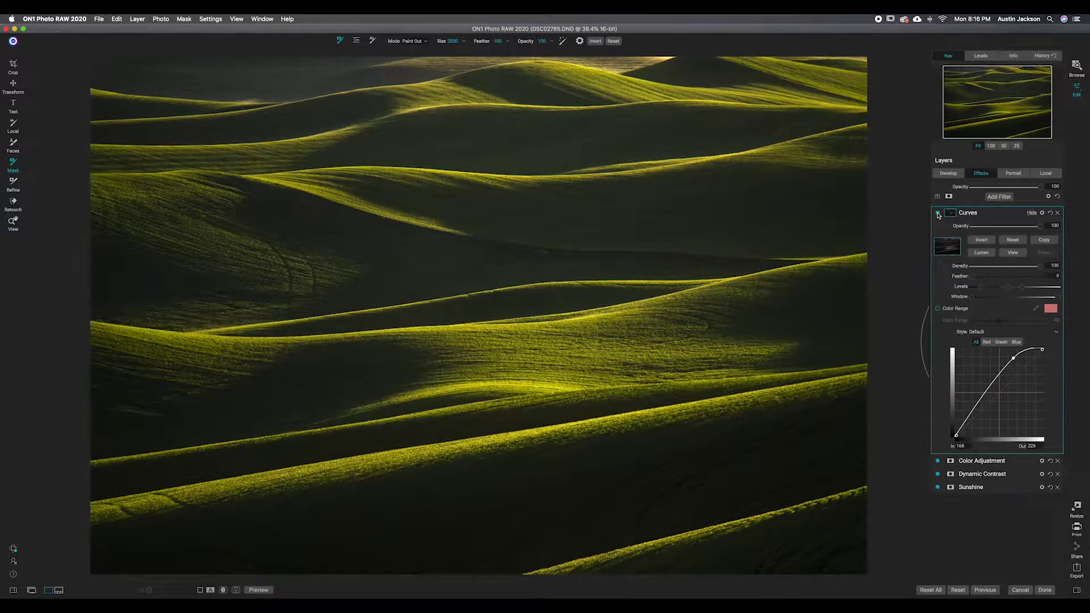
{"action": "left_click", "coordinate": [938, 214]}
Step: Try painting the Color Adjustment filter out of the central hillside with the mask brush, undo it, and check the brush modes
{"action": "left_click", "coordinate": [952, 464]}
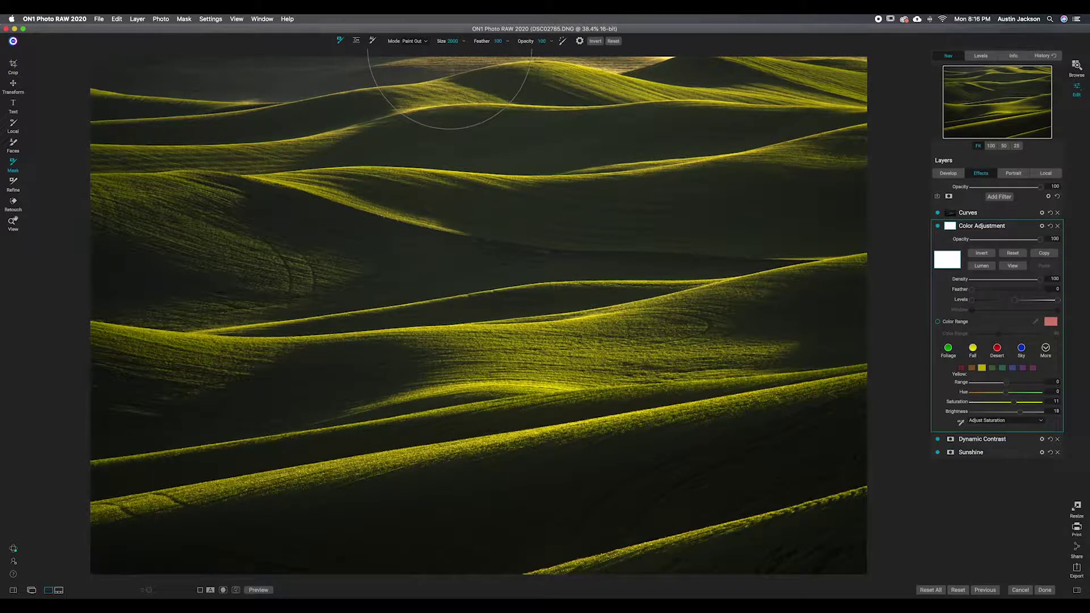
{"action": "left_click_drag", "start_coordinate": [632, 354], "coordinate": [468, 364]}
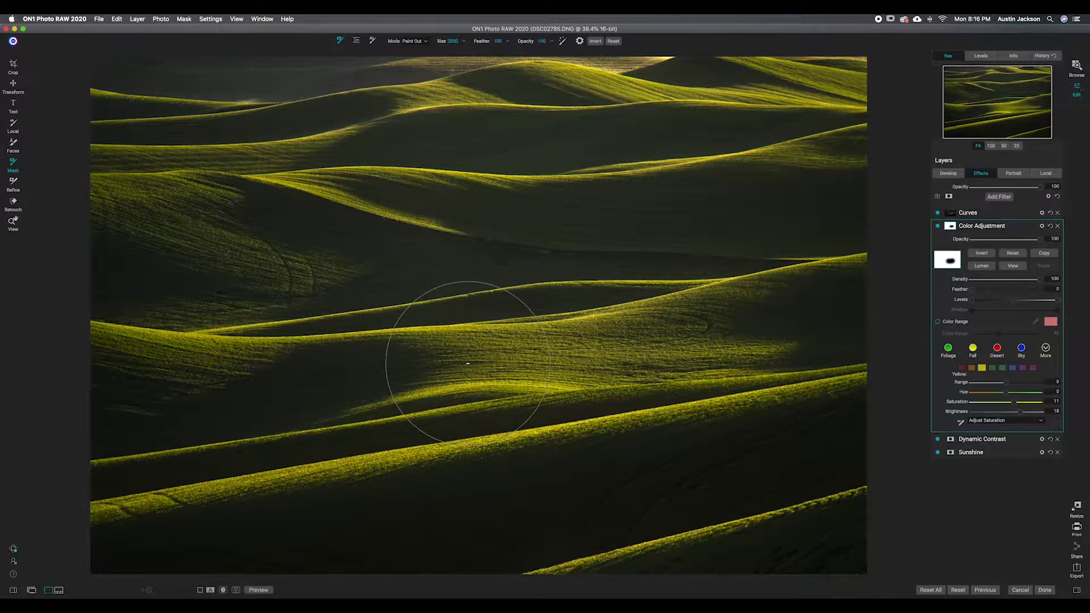
{"action": "key", "text": "super+z"}
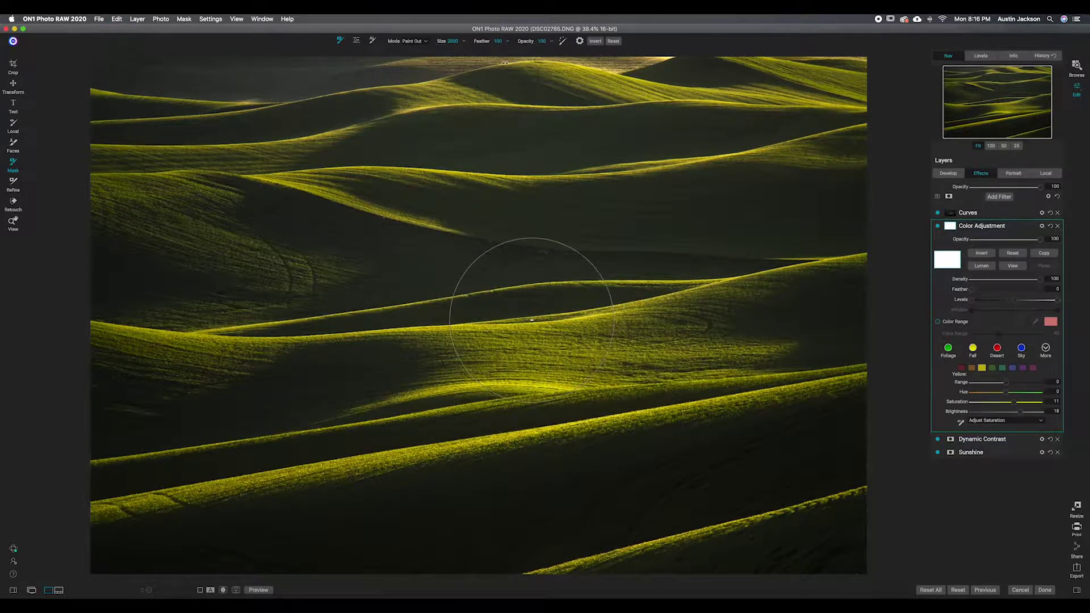
{"action": "left_click", "coordinate": [420, 41]}
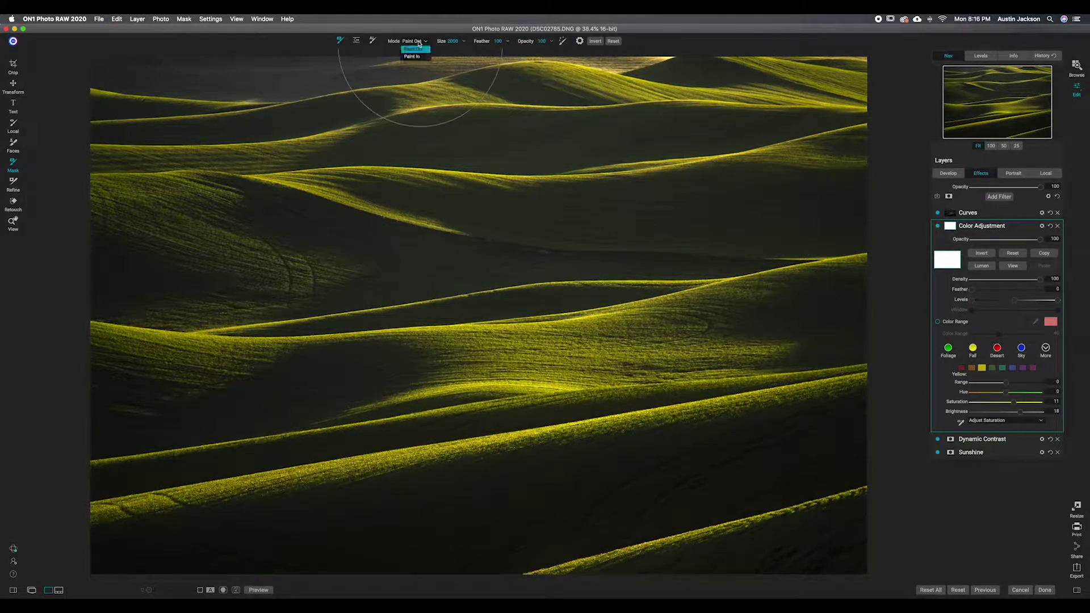
{"action": "left_click", "coordinate": [412, 49]}
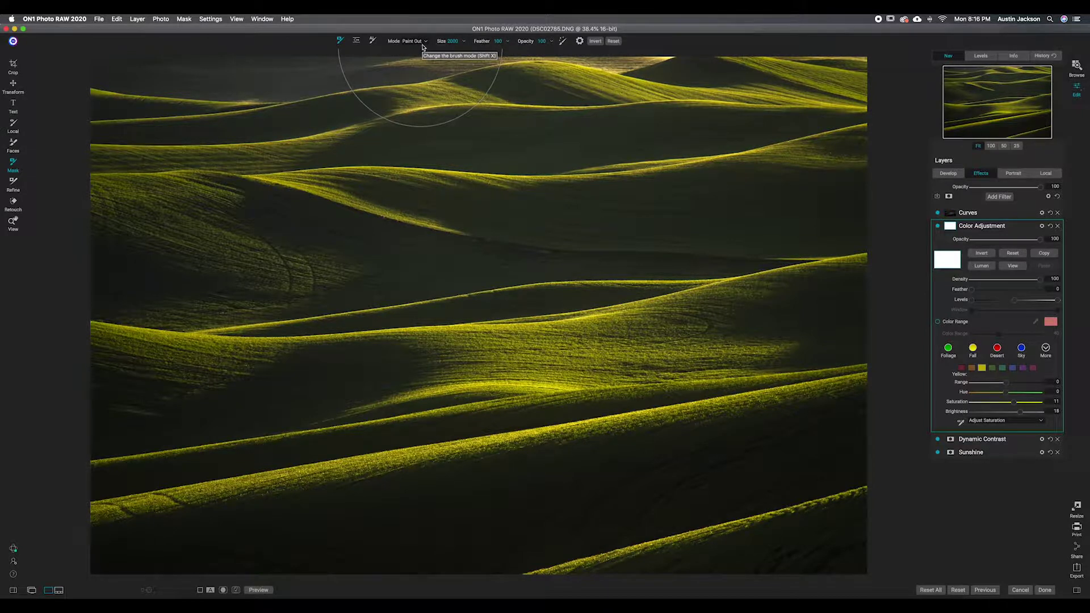
{"action": "left_click", "coordinate": [415, 42]}
{"action": "left_click", "coordinate": [422, 49]}
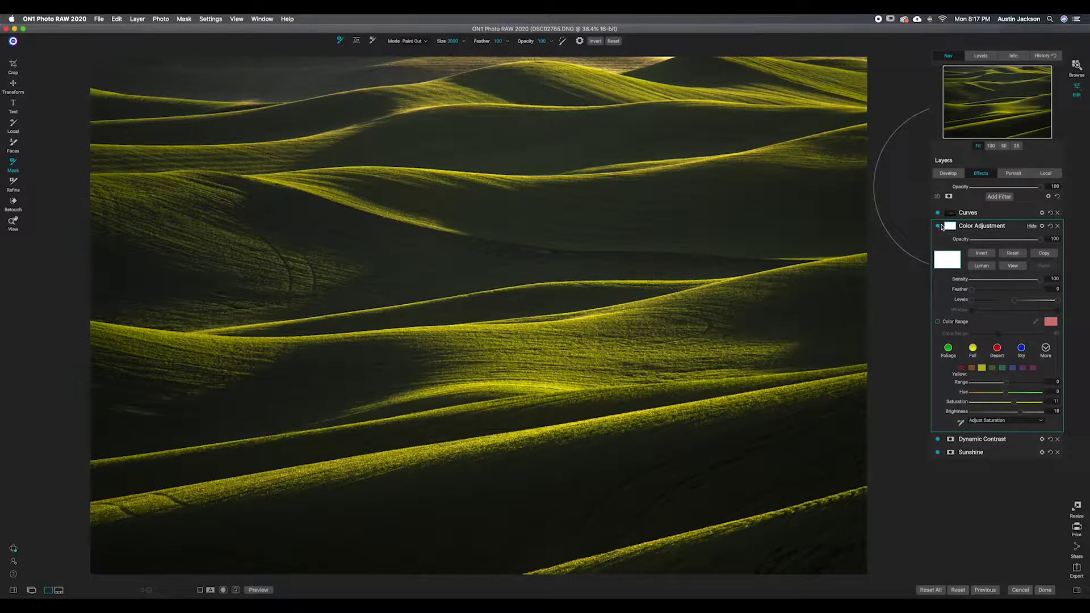
{"action": "left_click", "coordinate": [1000, 229]}
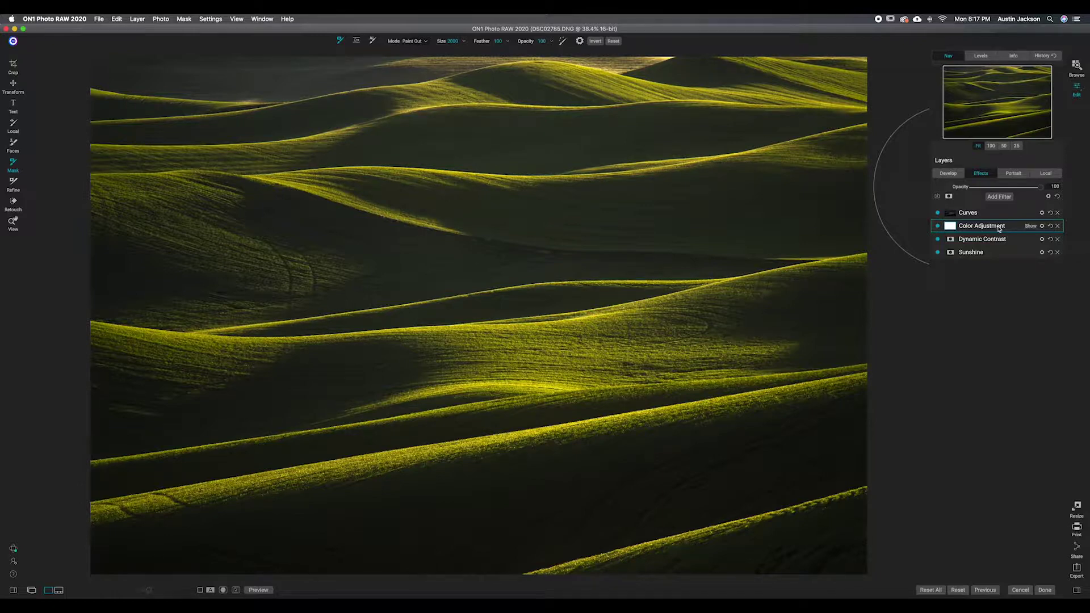
Step: Examine the Curves filter's blending options and its list of blending modes, keeping the mode at Normal
{"action": "left_click", "coordinate": [1043, 213]}
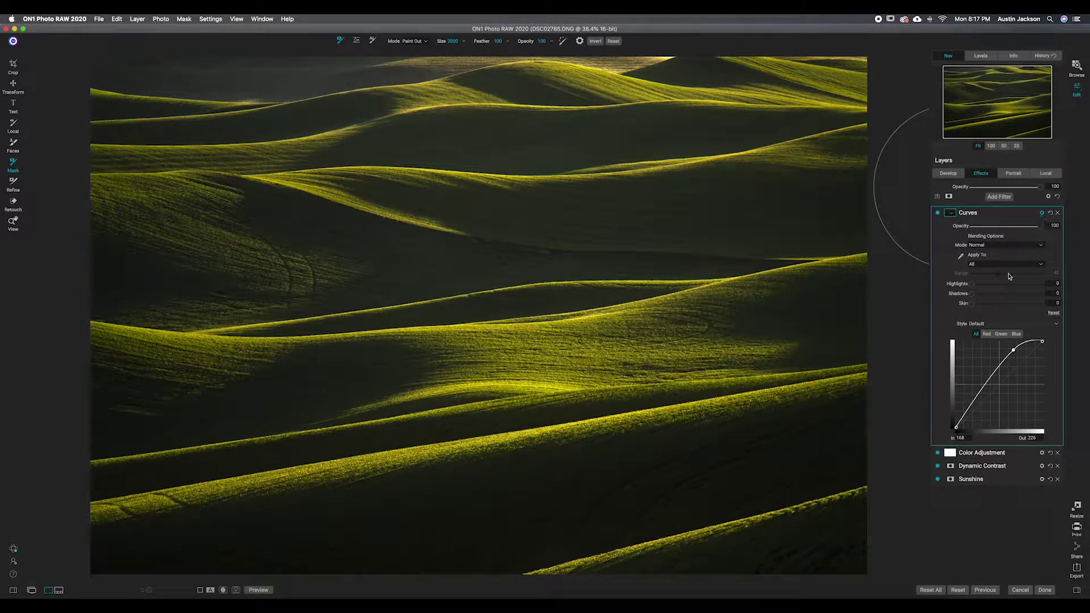
{"action": "left_click", "coordinate": [978, 248]}
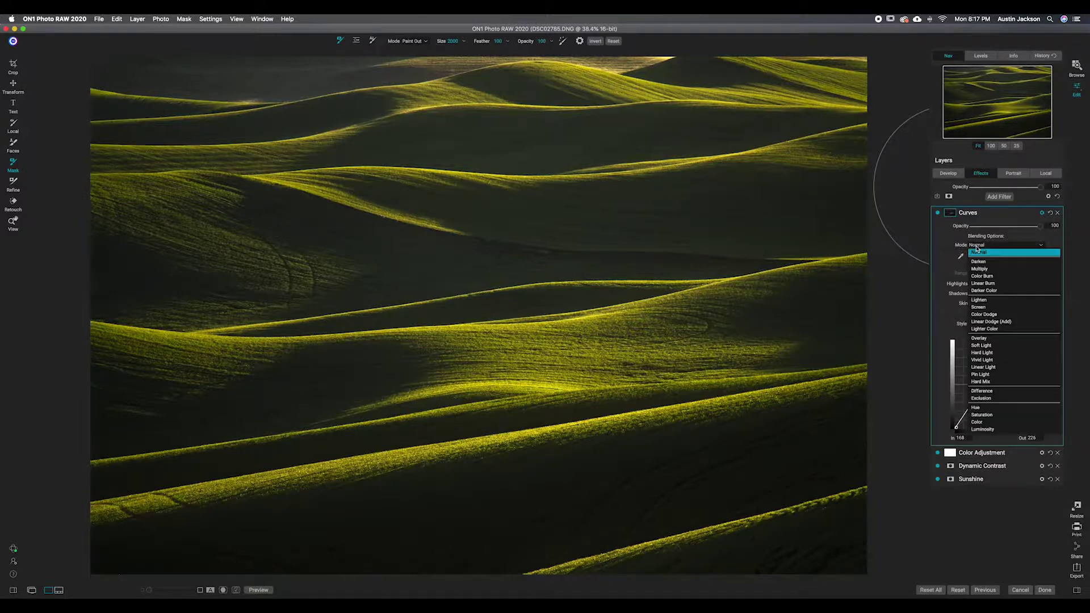
{"action": "left_click", "coordinate": [978, 250]}
{"action": "left_click", "coordinate": [998, 246]}
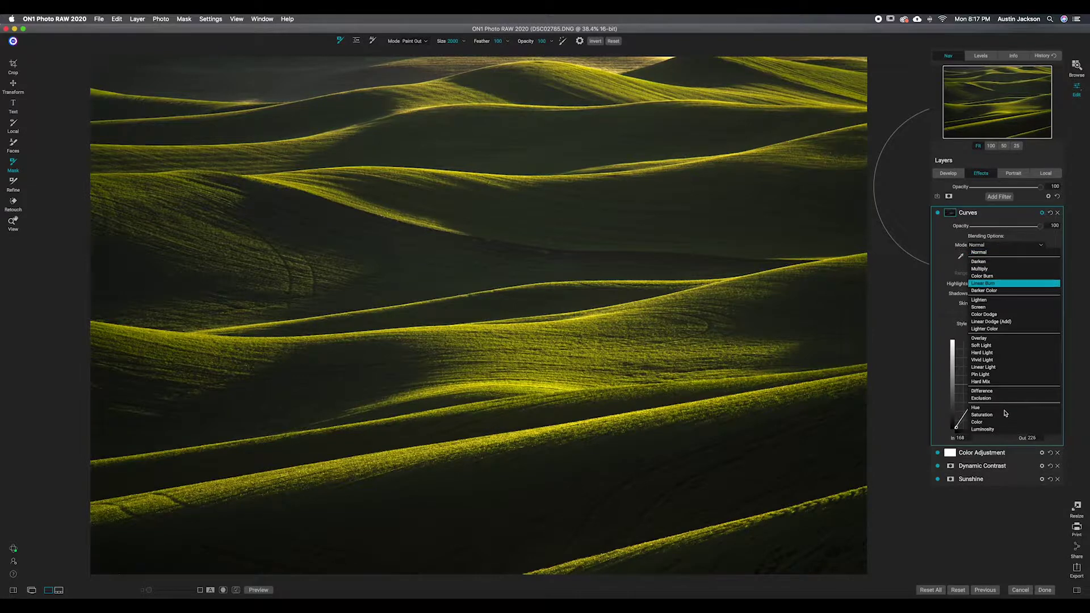
{"action": "left_click", "coordinate": [955, 245]}
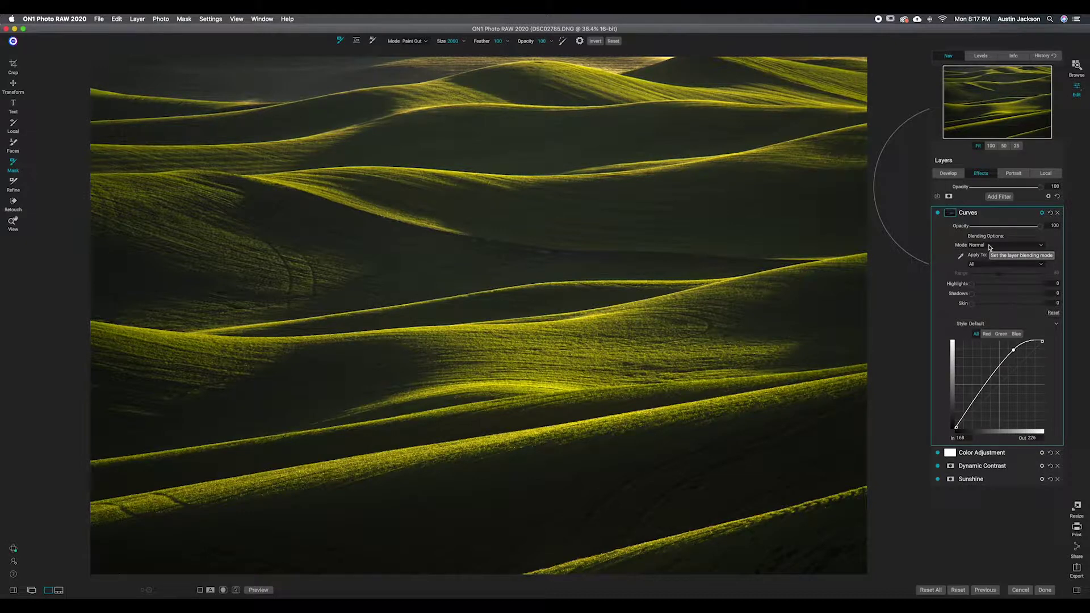
{"action": "left_click", "coordinate": [990, 246]}
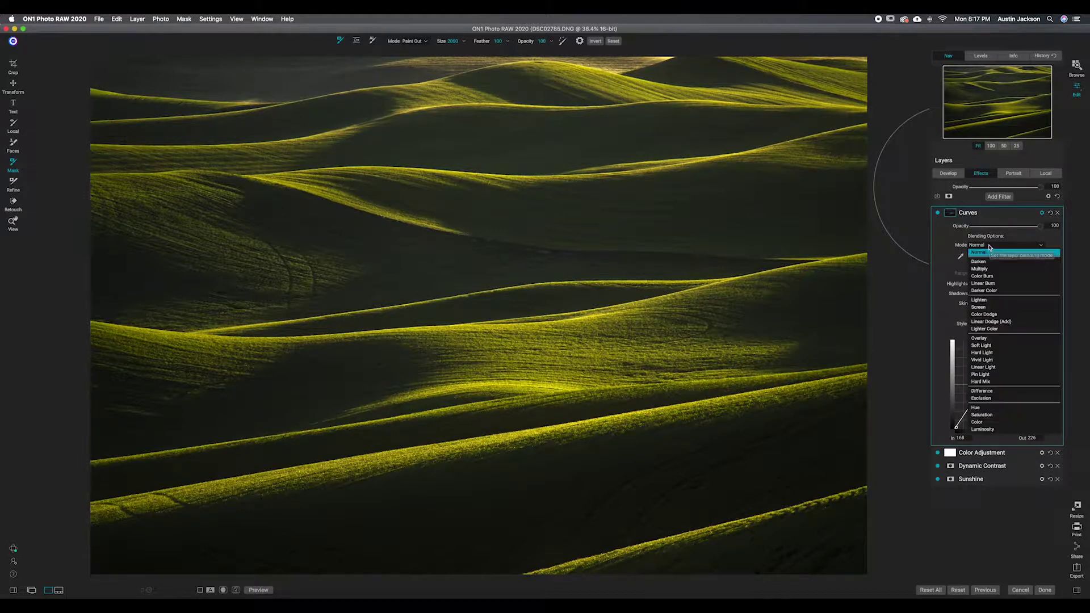
{"action": "left_click", "coordinate": [954, 244]}
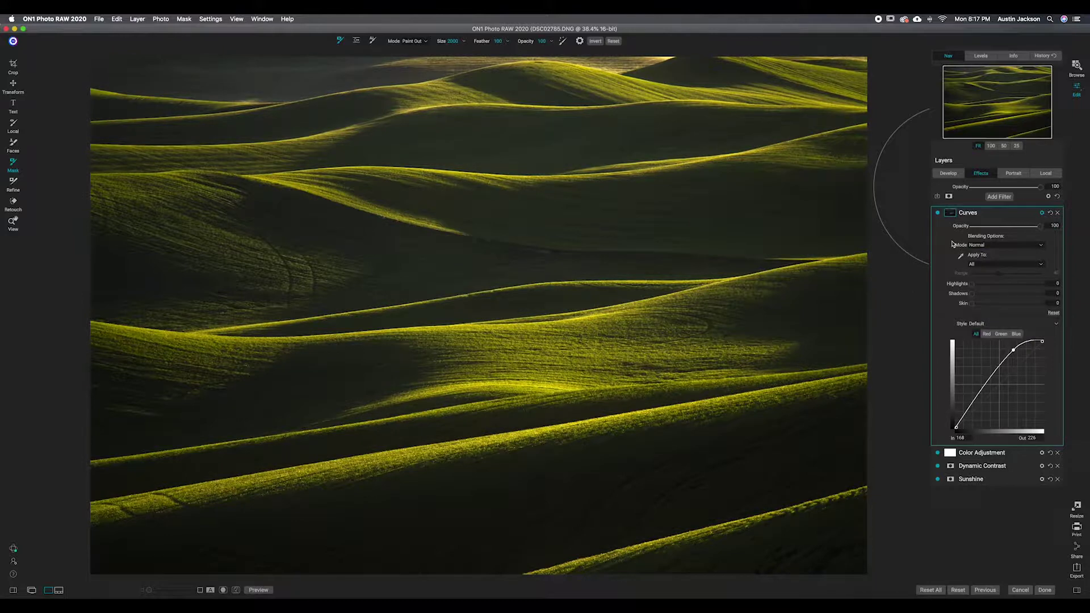
Step: Add a local adjustment to the photo
{"action": "left_click", "coordinate": [1037, 176]}
{"action": "left_click", "coordinate": [1000, 190]}
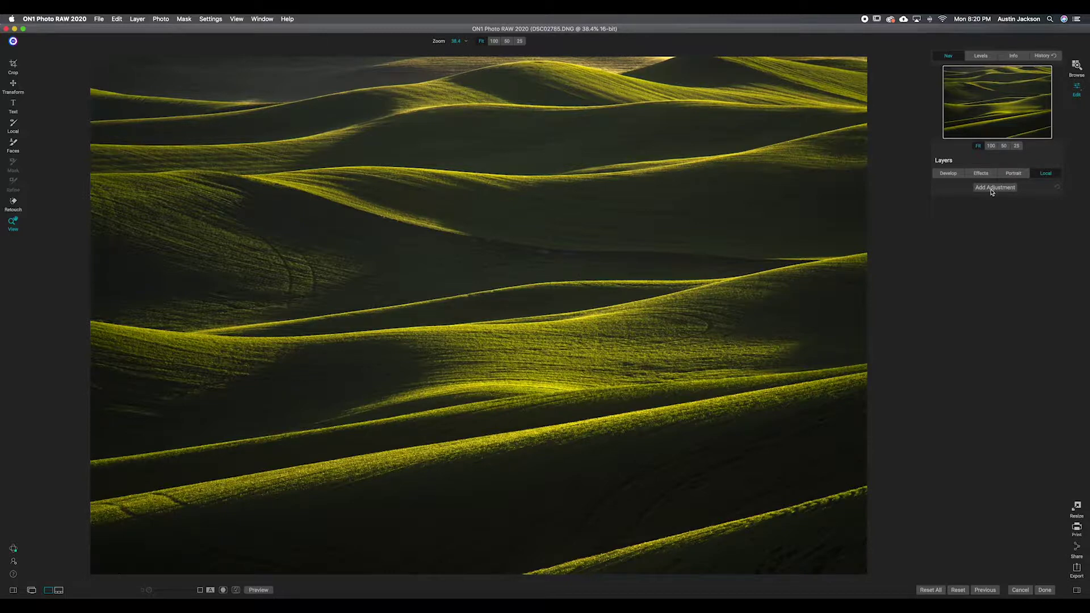
{"action": "left_click", "coordinate": [992, 188]}
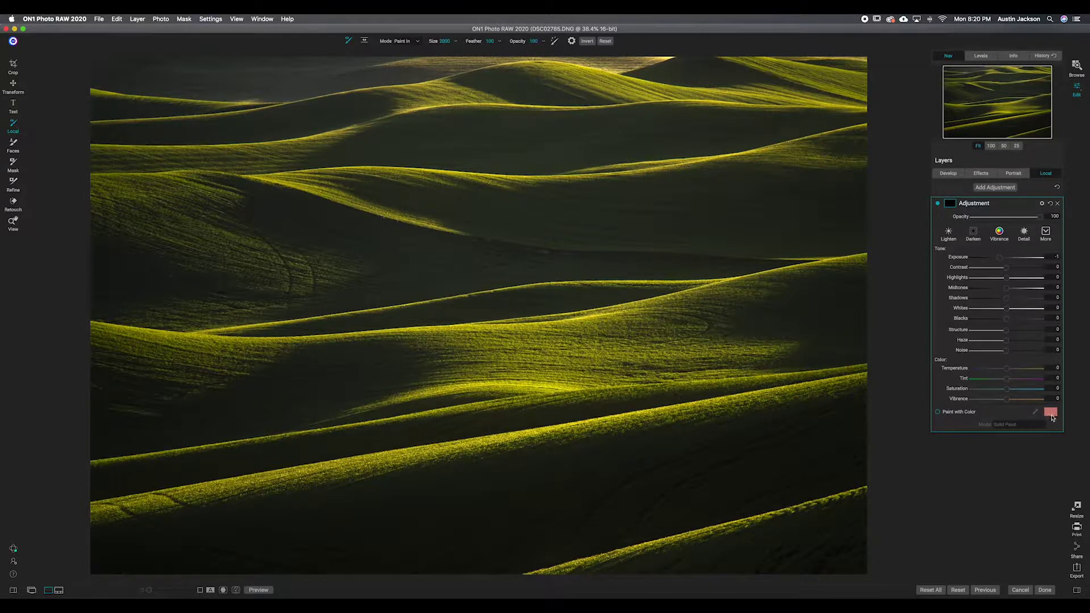
Step: Enable Paint with Color for the local adjustment and choose a bright yellow as its paint color
{"action": "left_click", "coordinate": [949, 414]}
{"action": "left_click", "coordinate": [1051, 412]}
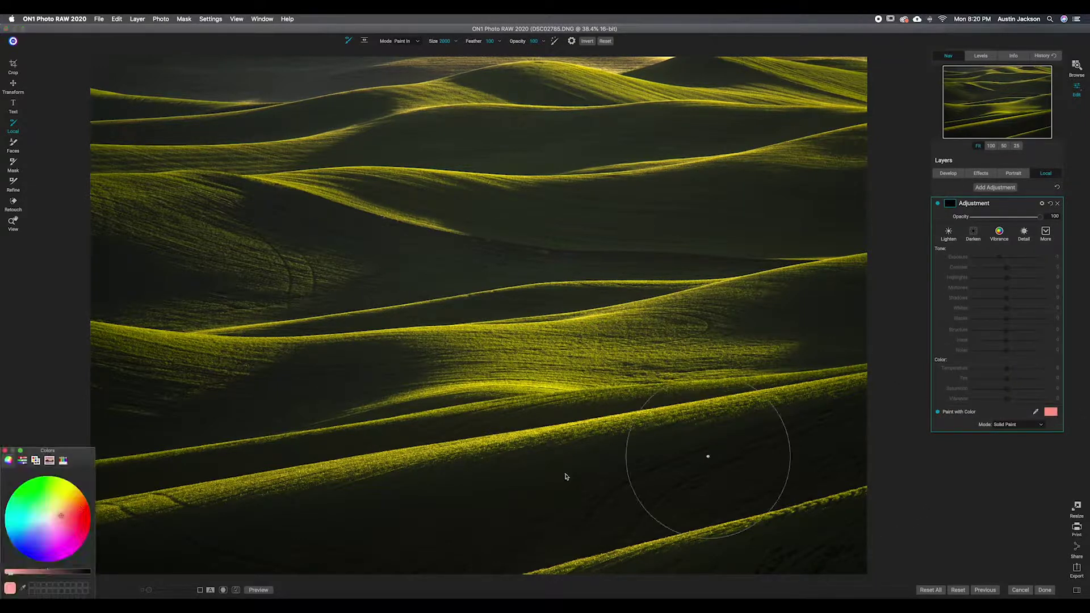
{"action": "left_click", "coordinate": [68, 493]}
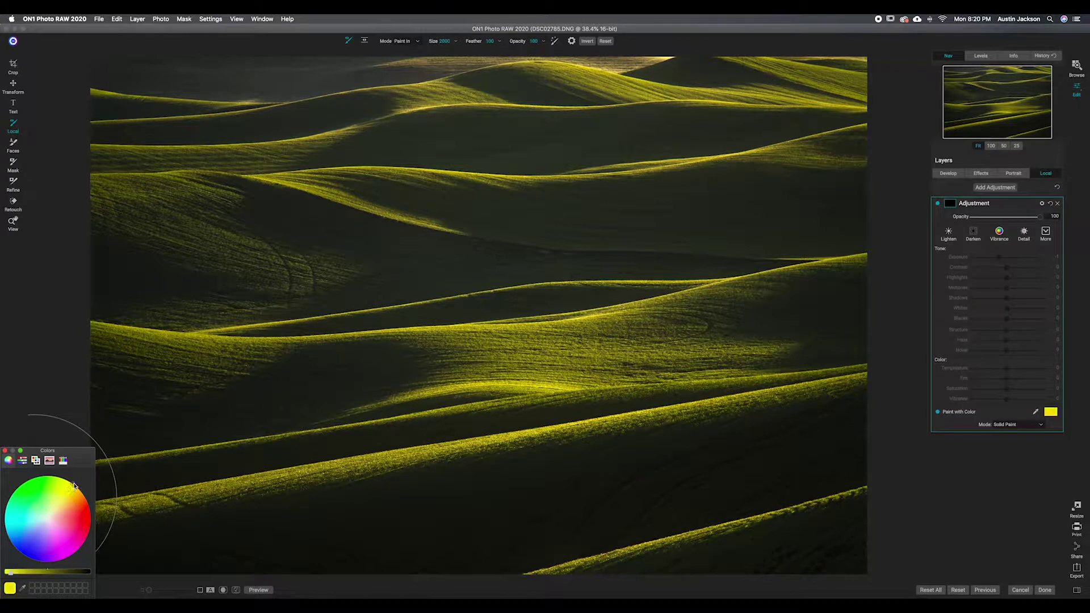
{"action": "left_click", "coordinate": [63, 492]}
{"action": "left_click_drag", "start_coordinate": [62, 494], "coordinate": [64, 494]}
{"action": "left_click", "coordinate": [5, 450]}
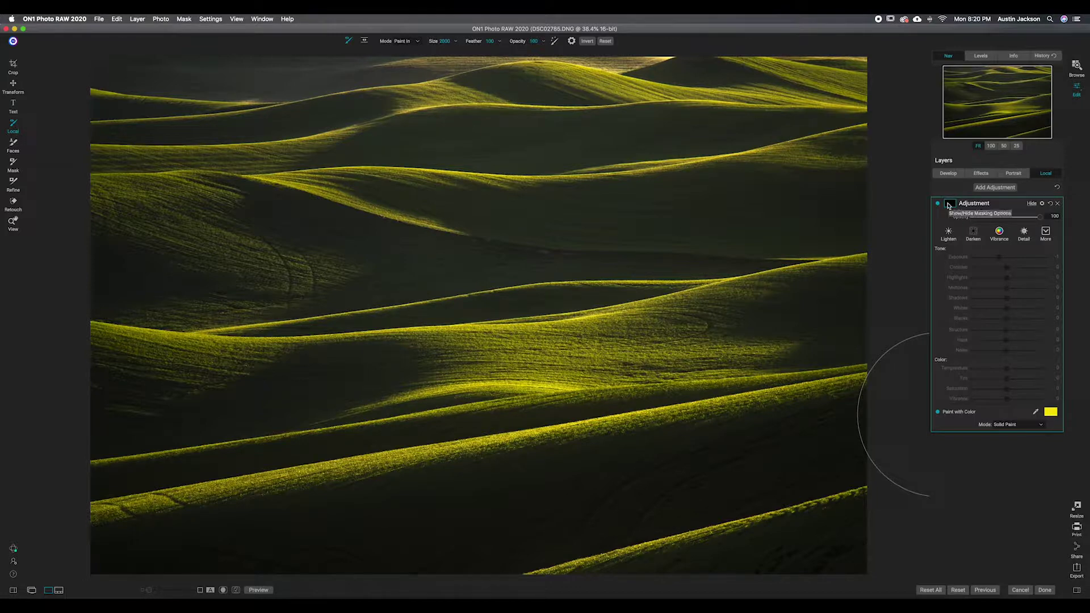
Step: Show the local adjustment's blending options, invert its mask to cover the whole photo in yellow, and invert it back
{"action": "left_click", "coordinate": [1031, 203]}
{"action": "left_click", "coordinate": [1031, 203]}
{"action": "left_click", "coordinate": [1042, 204]}
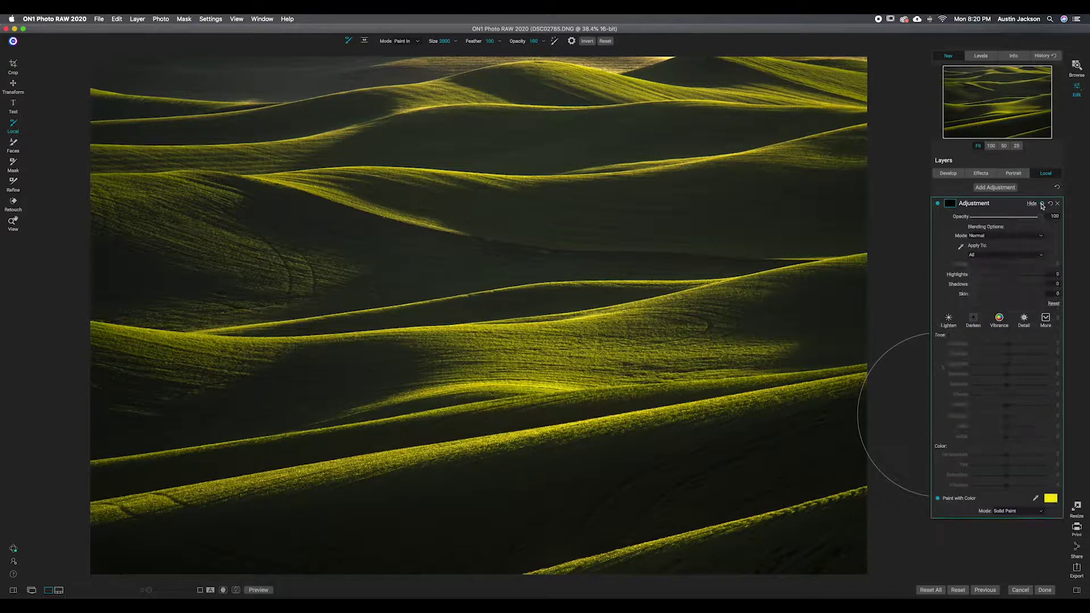
{"action": "left_click", "coordinate": [954, 206]}
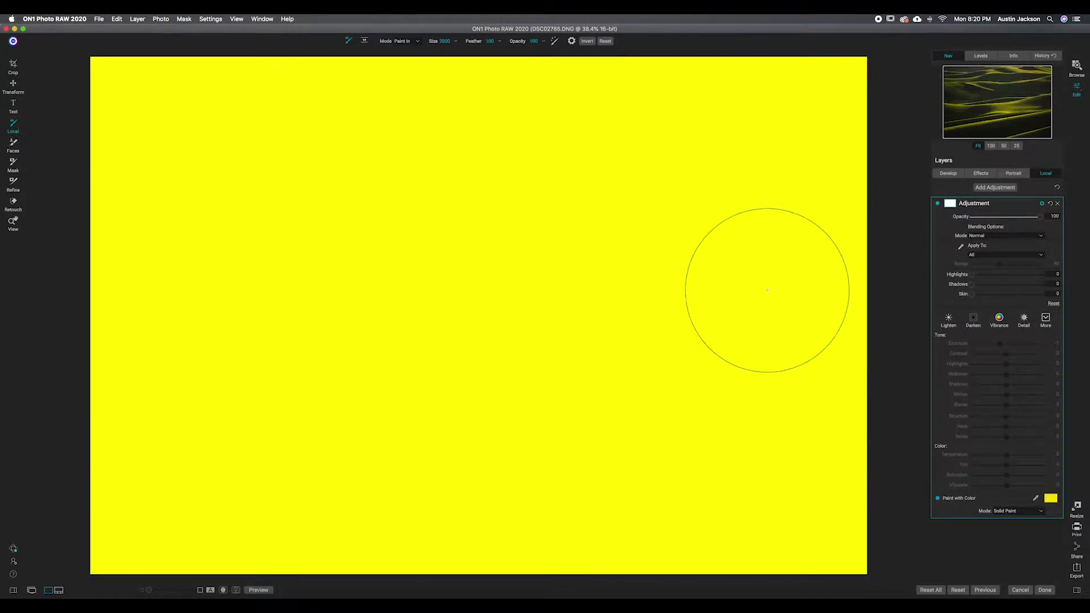
{"action": "key", "text": "super+i"}
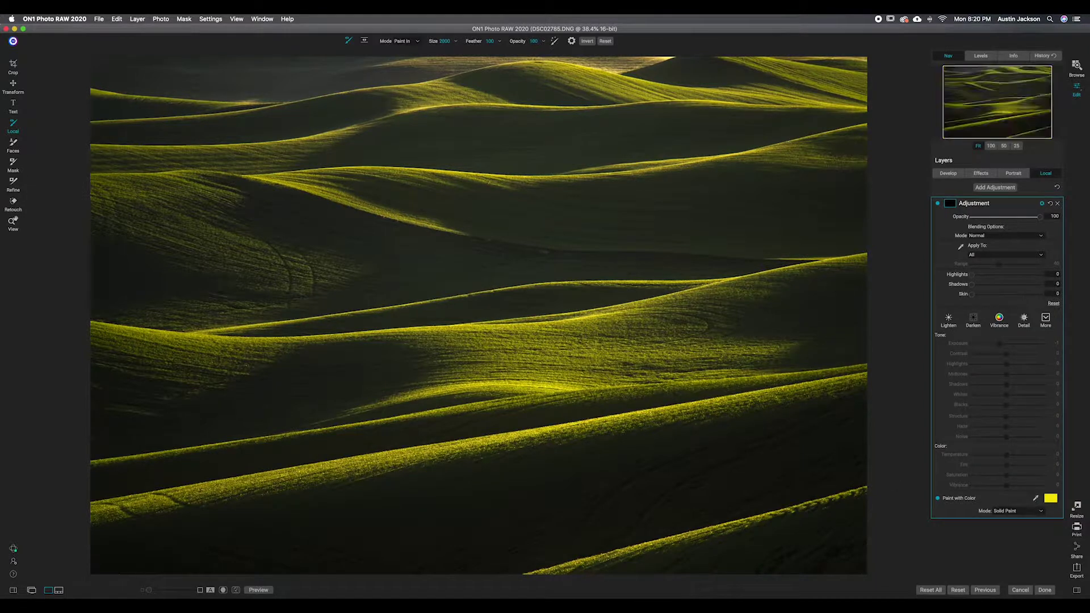
Step: Examine the available Paint with Color modes, keeping the mode at Solid Paint
{"action": "left_click", "coordinate": [994, 515]}
{"action": "left_click", "coordinate": [999, 517]}
{"action": "left_click", "coordinate": [1001, 513]}
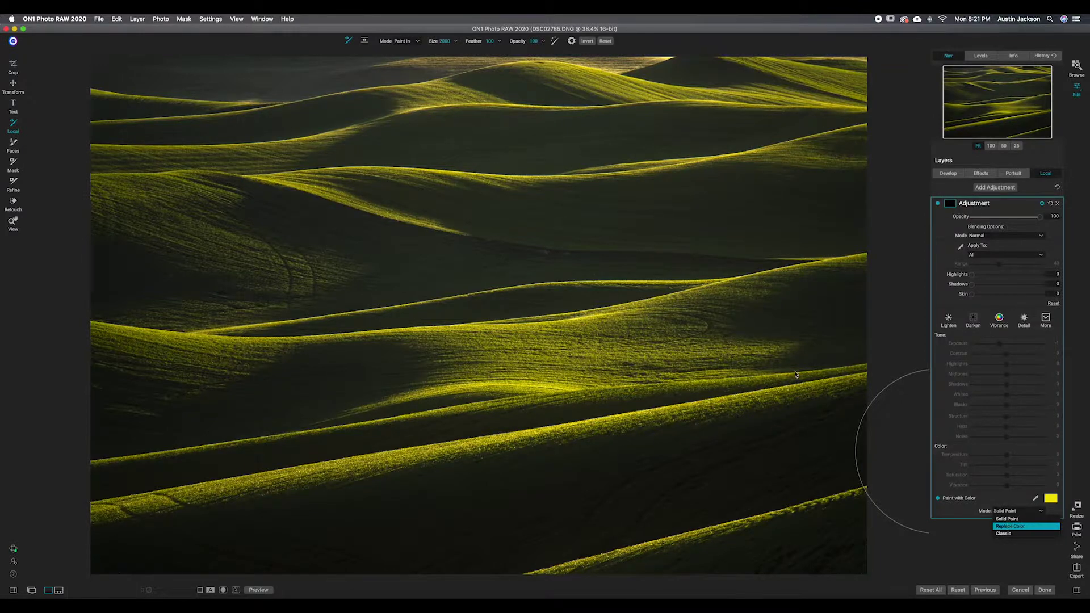
{"action": "left_click", "coordinate": [1015, 519]}
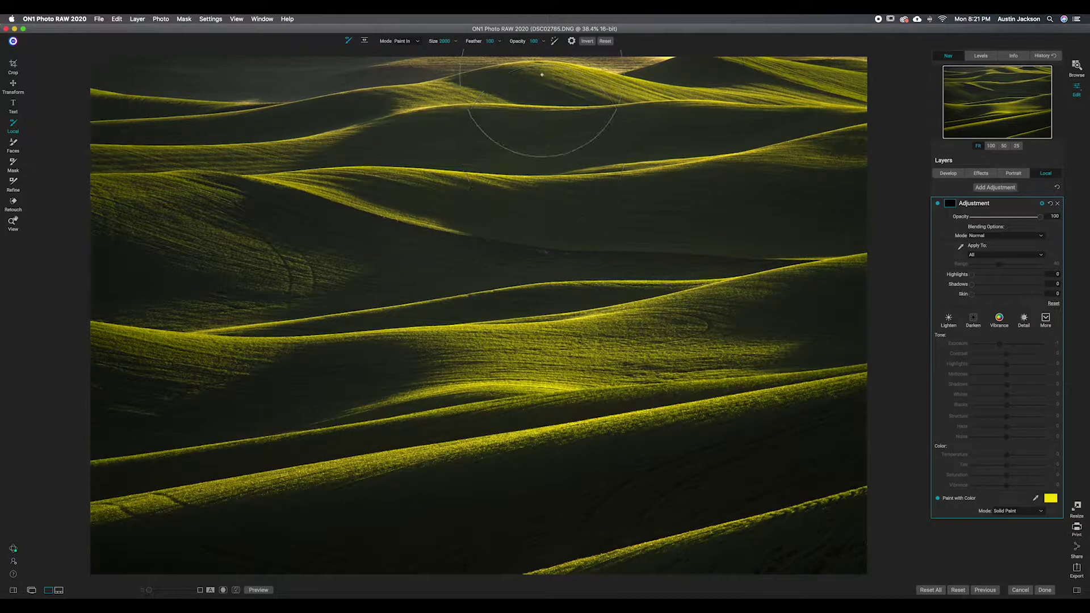
Step: Try painting yellow over the central hillside's shaded right end with the brush at 10 opacity, and undo the stroke
{"action": "key", "text": "1"}
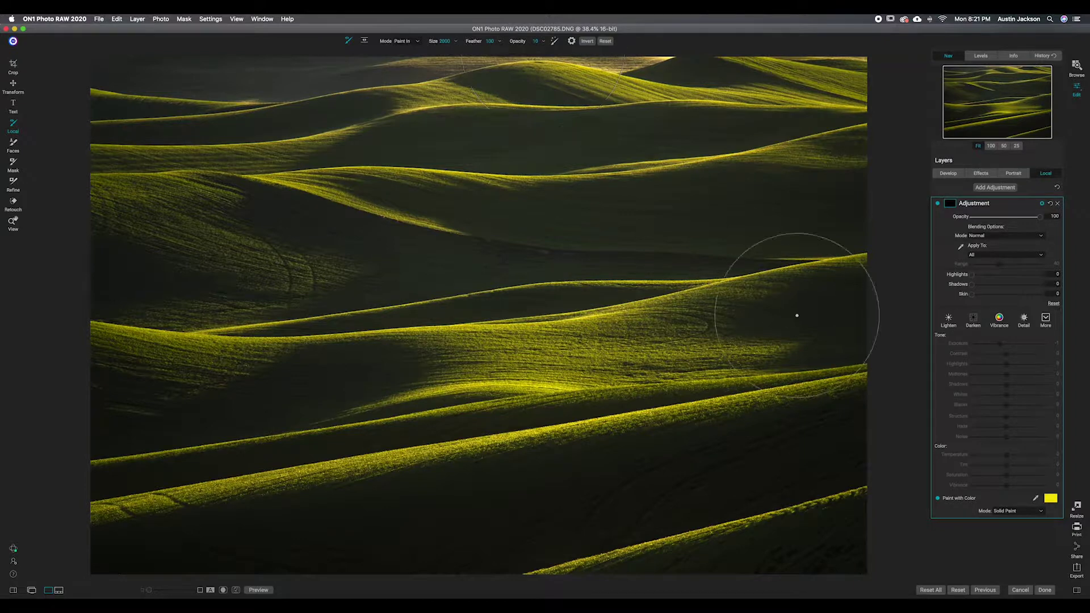
{"action": "mouse_move", "coordinate": [852, 302]}
{"action": "left_mouse_down"}
{"action": "mouse_move", "coordinate": [798, 297]}
{"action": "mouse_move", "coordinate": [629, 319]}
{"action": "left_mouse_up"}
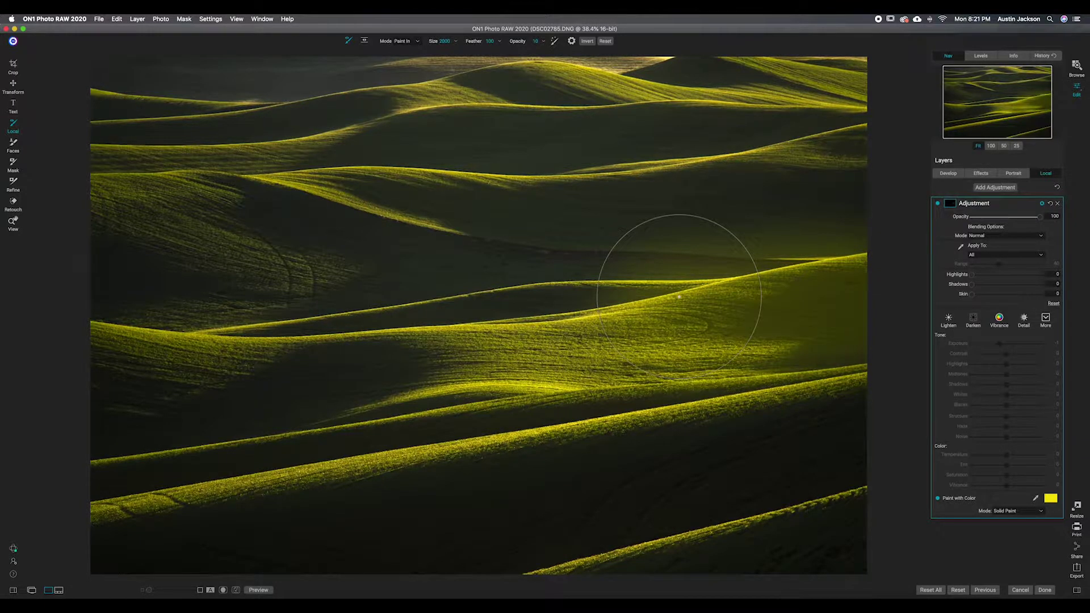
{"action": "key", "text": "super+z"}
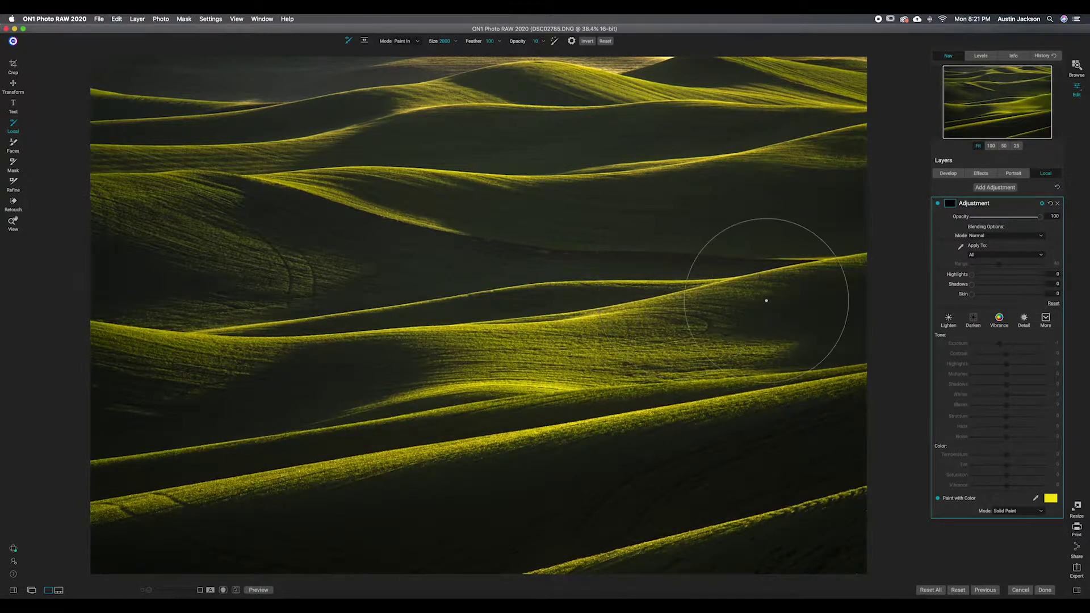
Step: Lower the brush opacity further and paint faint yellow onto the middle hillside at size 500 and the right-edge slopes at size 2500
{"action": "left_click", "coordinate": [536, 43]}
{"action": "key", "text": "Return"}
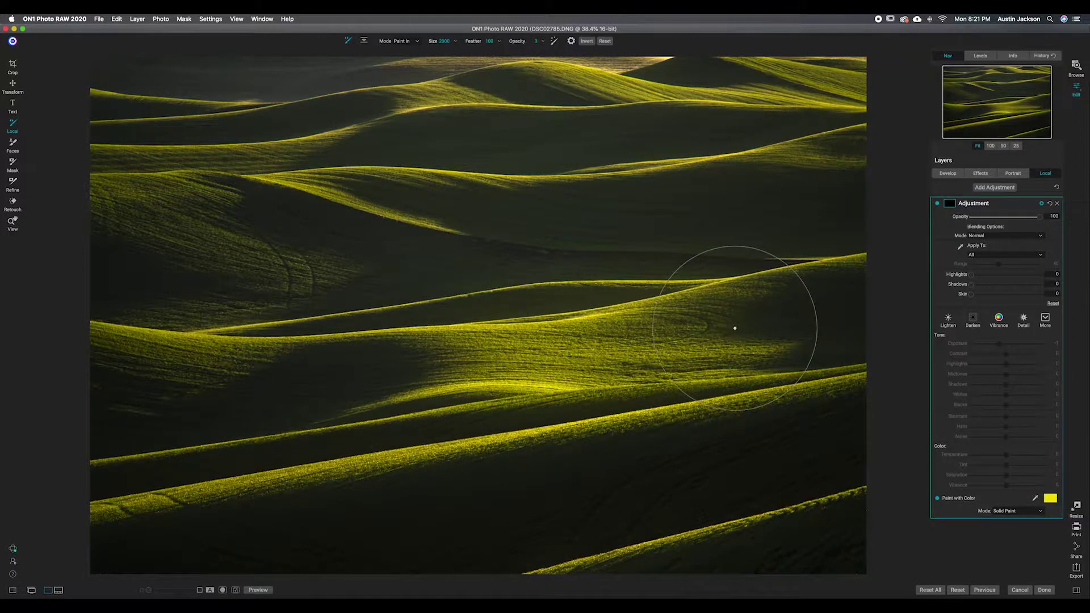
{"action": "key", "text": "bracketleft"}
{"action": "key", "text": "bracketleft"}
{"action": "key", "text": "bracketleft"}
{"action": "key", "text": "bracketleft"}
{"action": "key", "text": "bracketleft"}
{"action": "key", "text": "bracketleft"}
{"action": "key", "text": "bracketleft"}
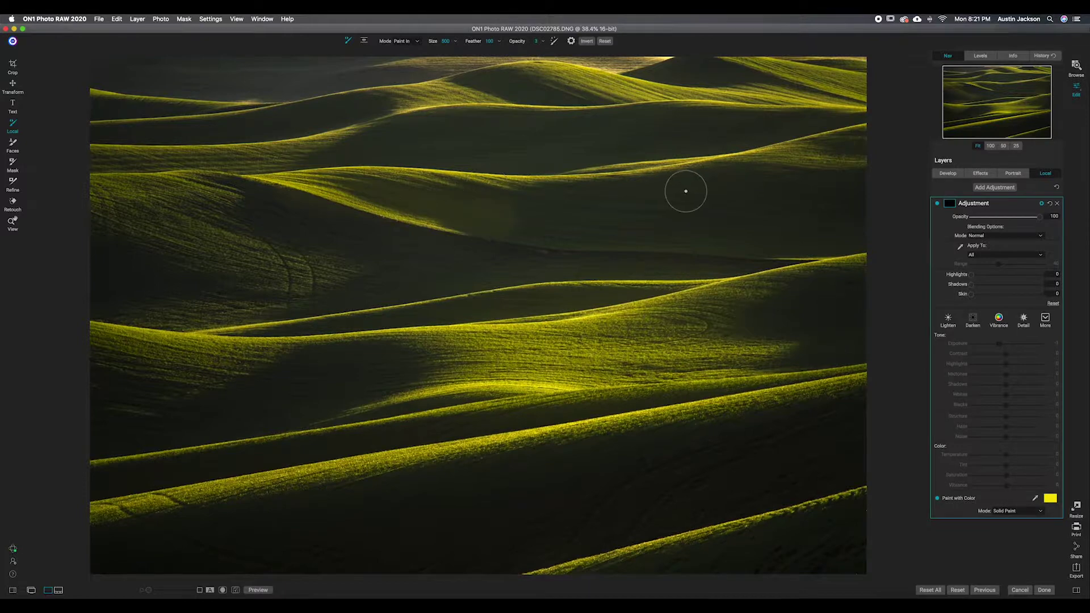
{"action": "scroll", "coordinate": [786, 298], "scroll_direction": "up", "scroll_amount": 8}
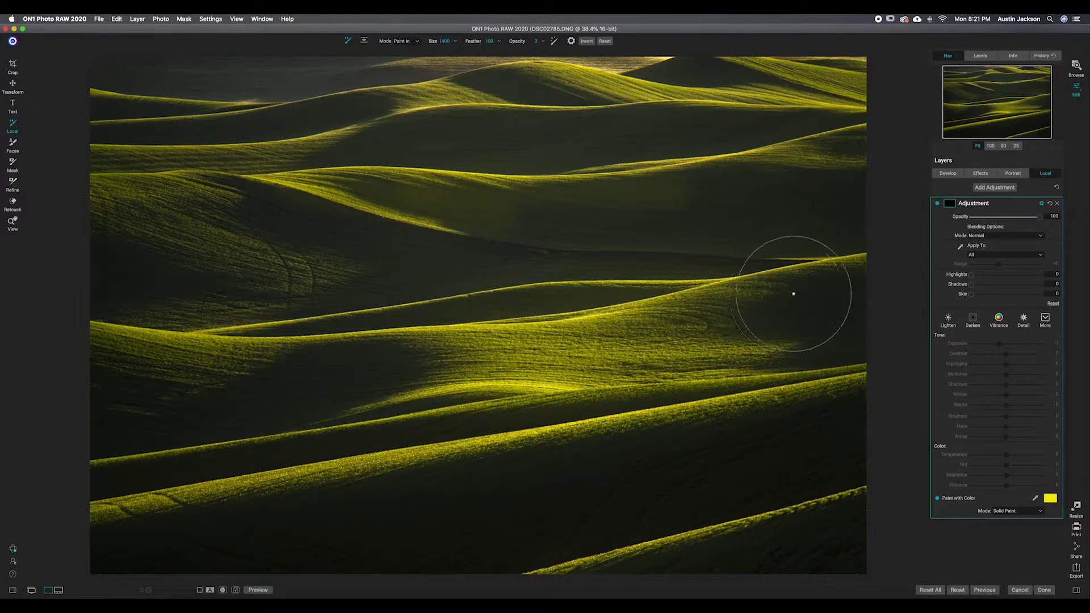
{"action": "scroll", "coordinate": [840, 284], "scroll_direction": "up", "scroll_amount": 3}
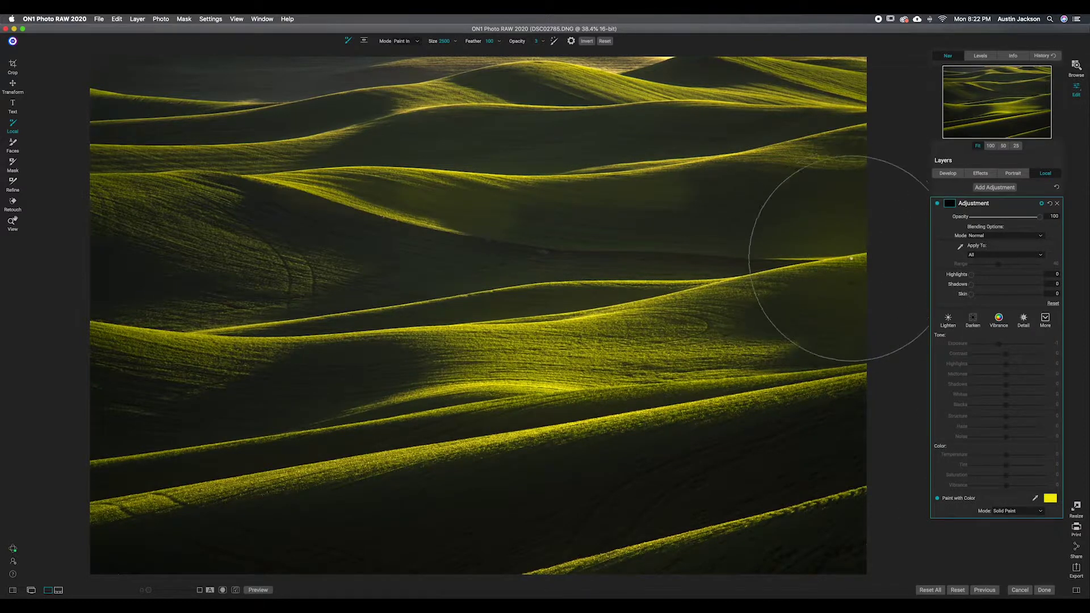
Step: Try a blue paint color on the painted areas and settle on a pale yellow for the local adjustment
{"action": "left_click", "coordinate": [1050, 499]}
{"action": "left_click", "coordinate": [61, 503]}
{"action": "left_click_drag", "start_coordinate": [60, 503], "coordinate": [59, 504]}
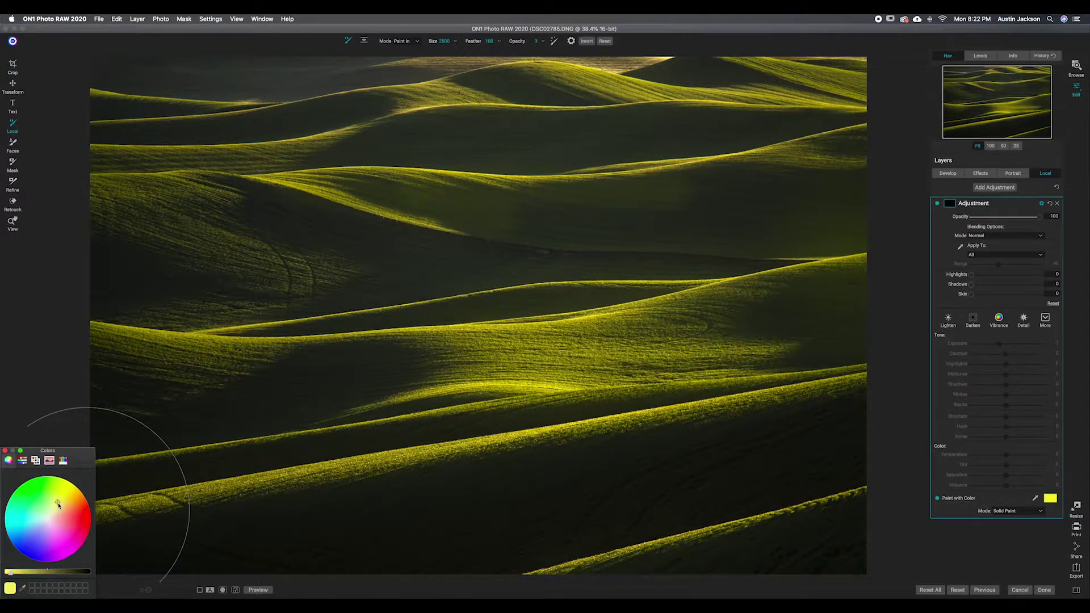
{"action": "left_click_drag", "start_coordinate": [58, 505], "coordinate": [56, 510]}
{"action": "left_click_drag", "start_coordinate": [32, 496], "coordinate": [33, 544]}
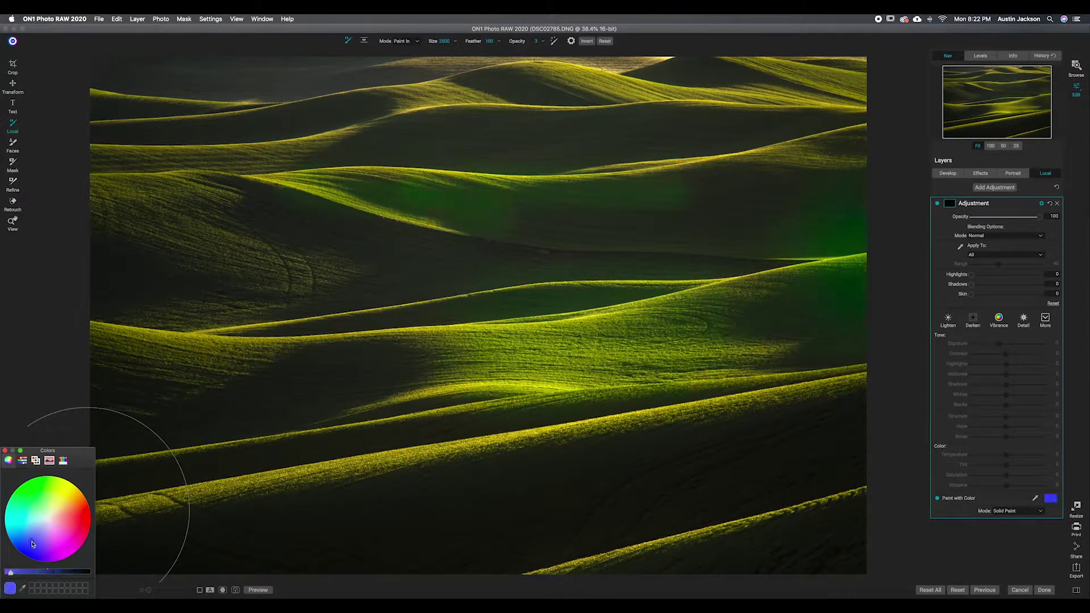
{"action": "left_click_drag", "start_coordinate": [64, 500], "coordinate": [58, 504]}
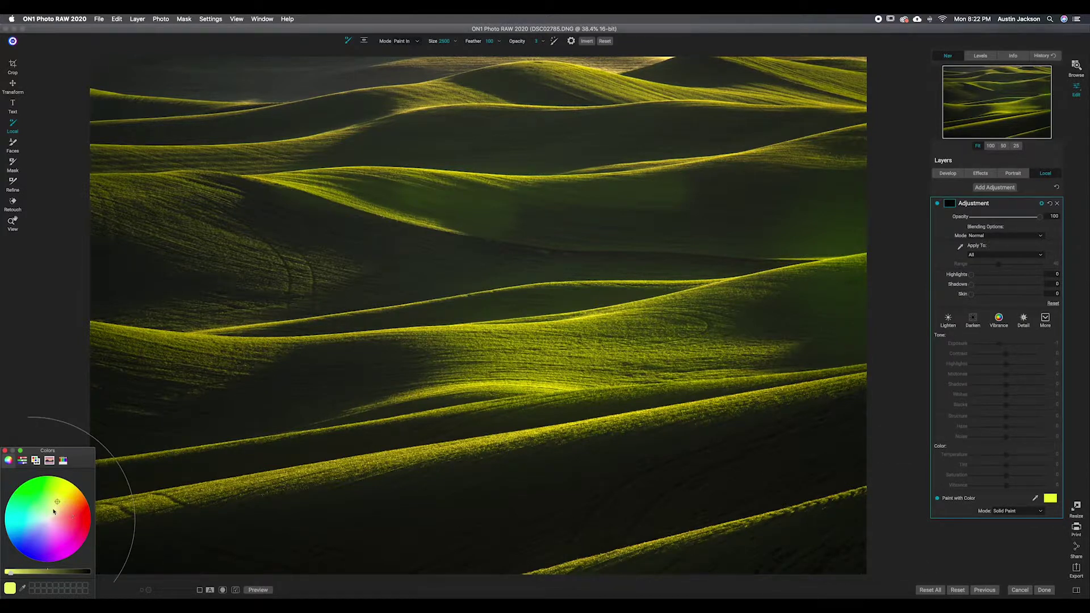
{"action": "left_click", "coordinate": [53, 508]}
{"action": "left_click", "coordinate": [5, 451]}
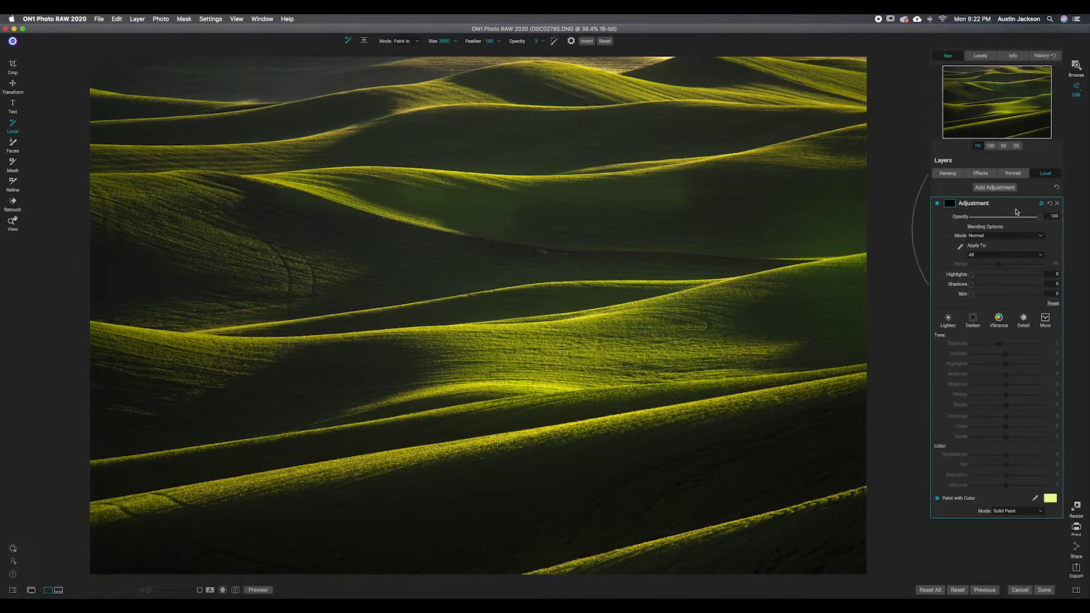
Step: Set the local adjustment's blending mode to Soft Light and compare the photo with and without the adjustment
{"action": "left_click", "coordinate": [1043, 206]}
{"action": "left_click", "coordinate": [1043, 205]}
{"action": "left_click", "coordinate": [1013, 236]}
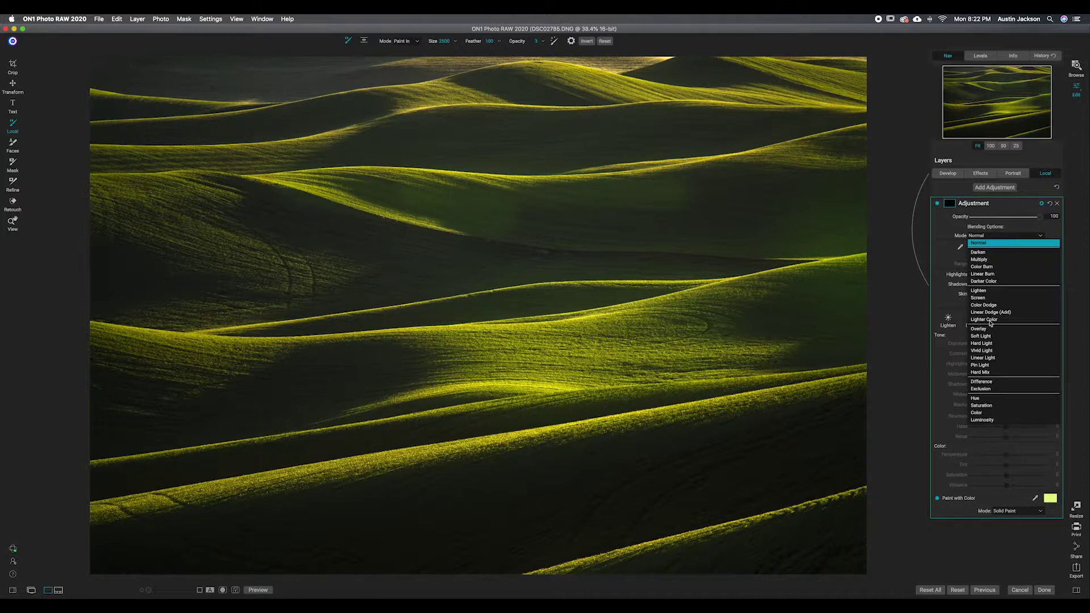
{"action": "left_click", "coordinate": [984, 337]}
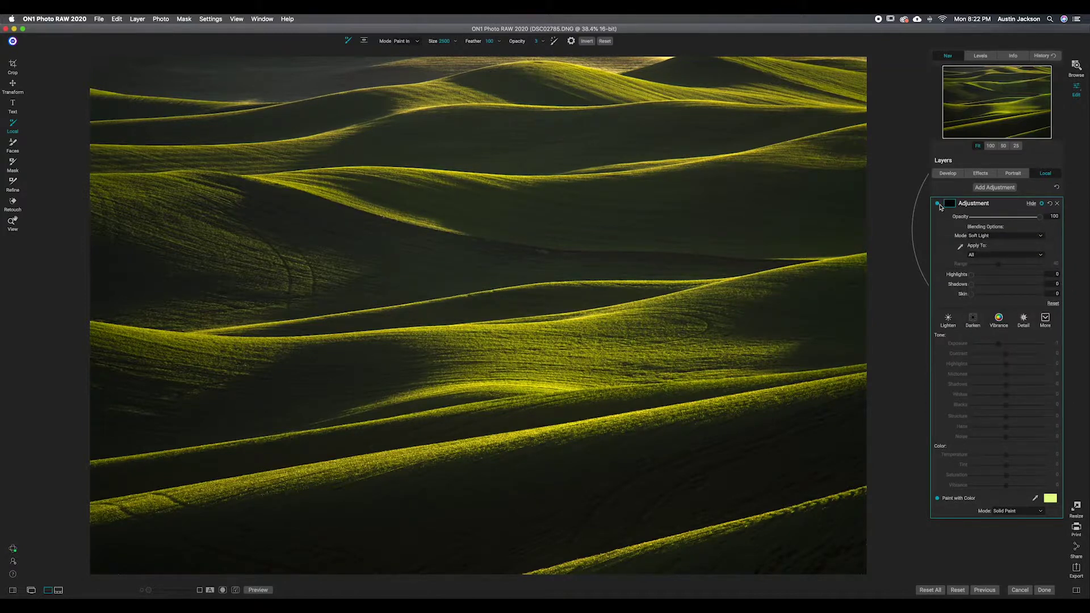
{"action": "left_click", "coordinate": [938, 204]}
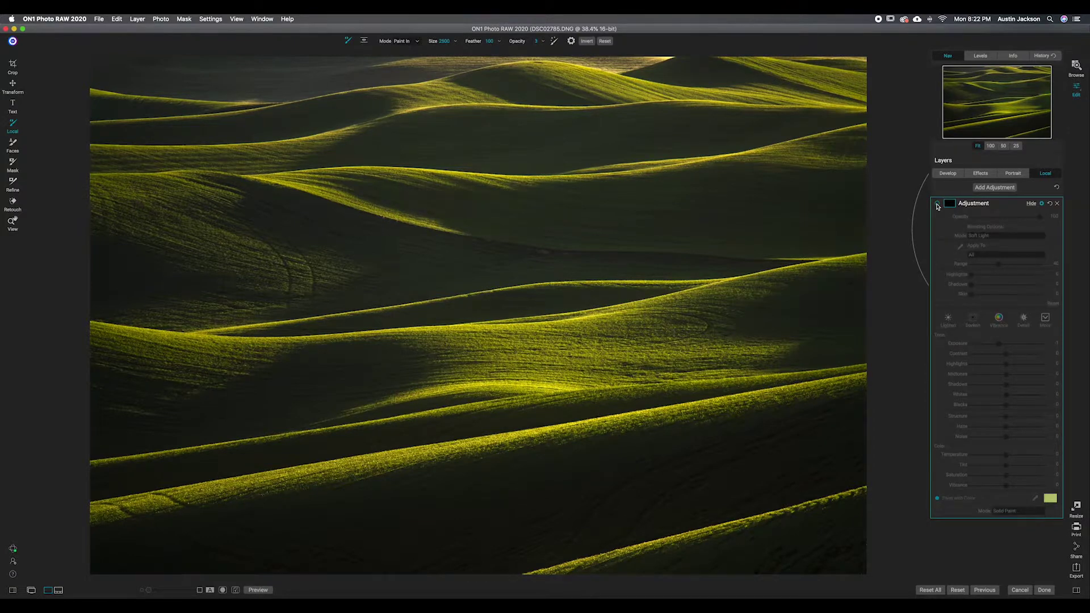
{"action": "left_click", "coordinate": [938, 204]}
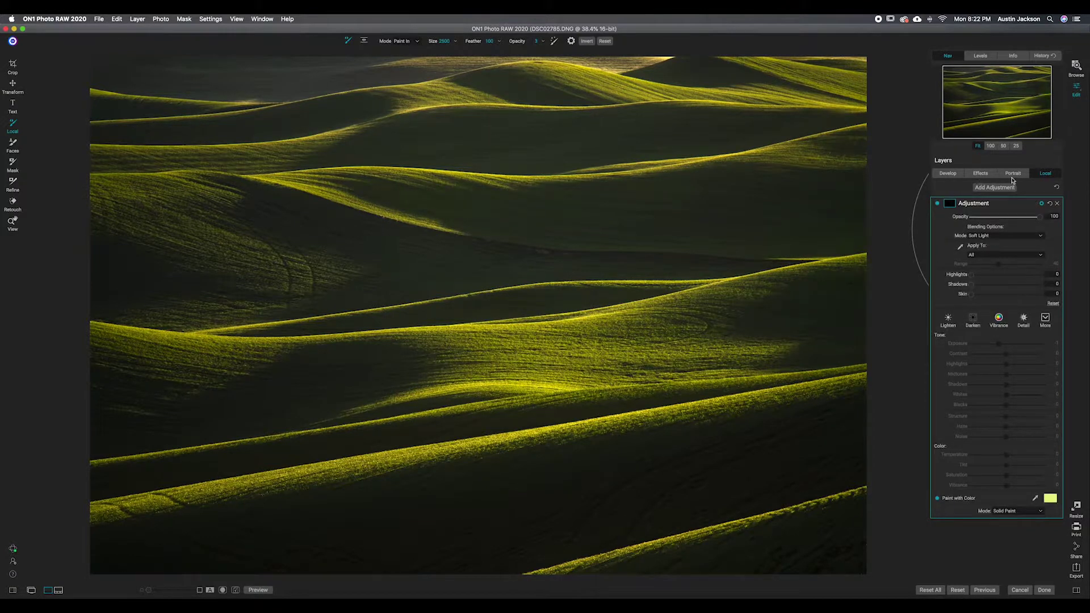